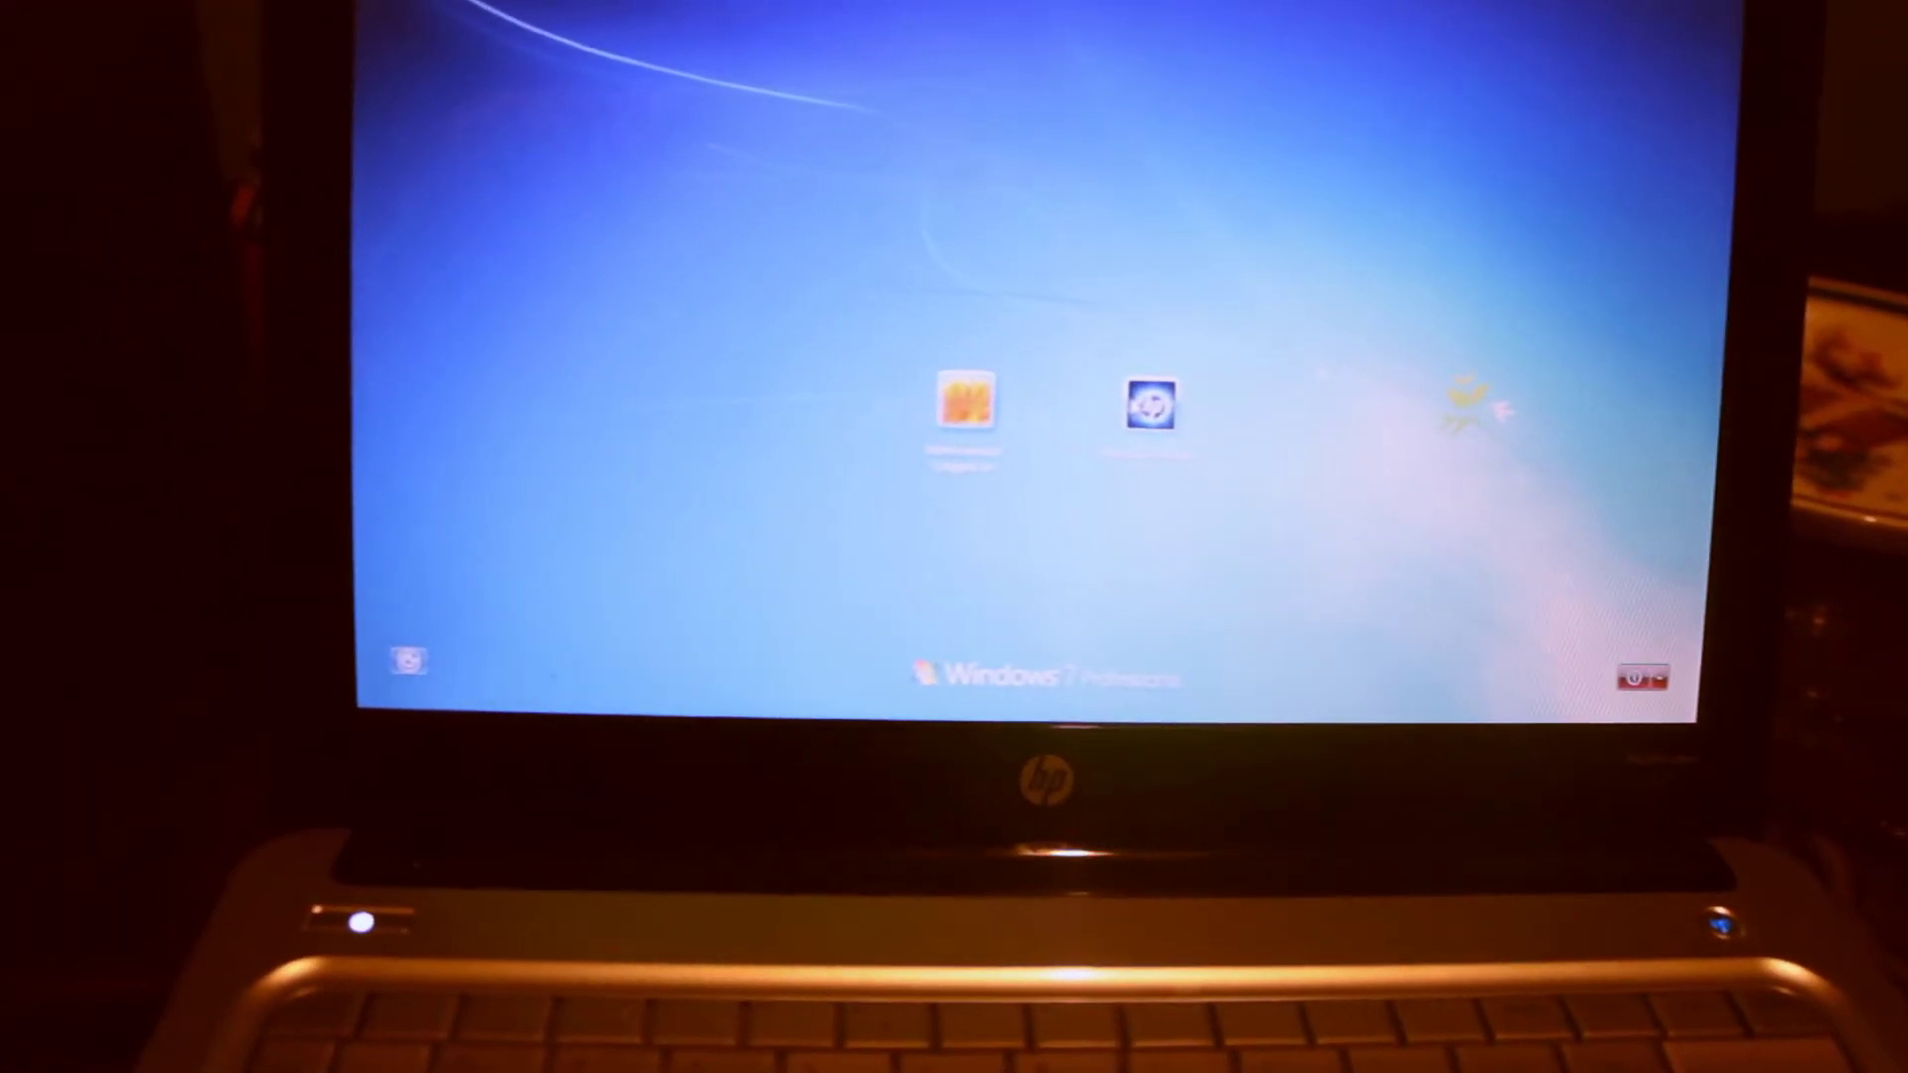
# - Sign in to the password-free user account and bring up the Start menu
pyautogui.click(1128, 390)
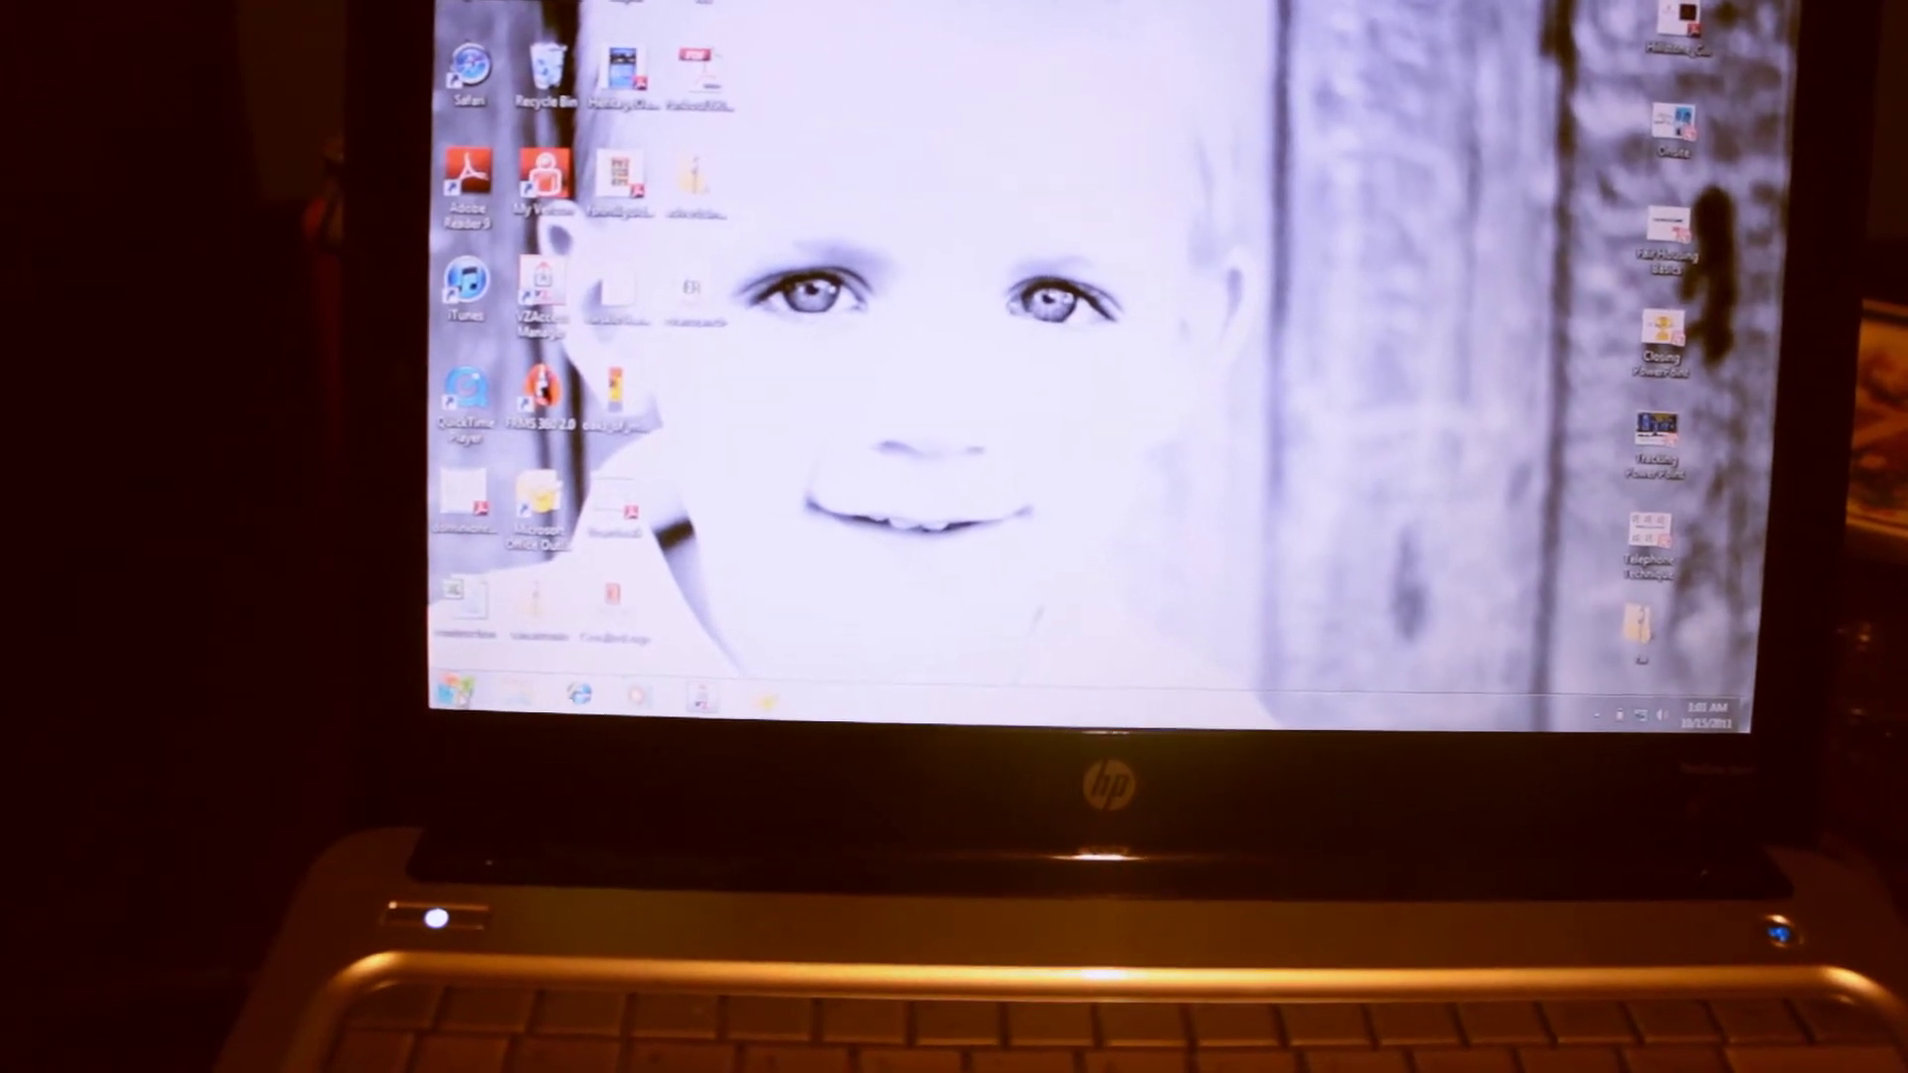
pyautogui.press('super')
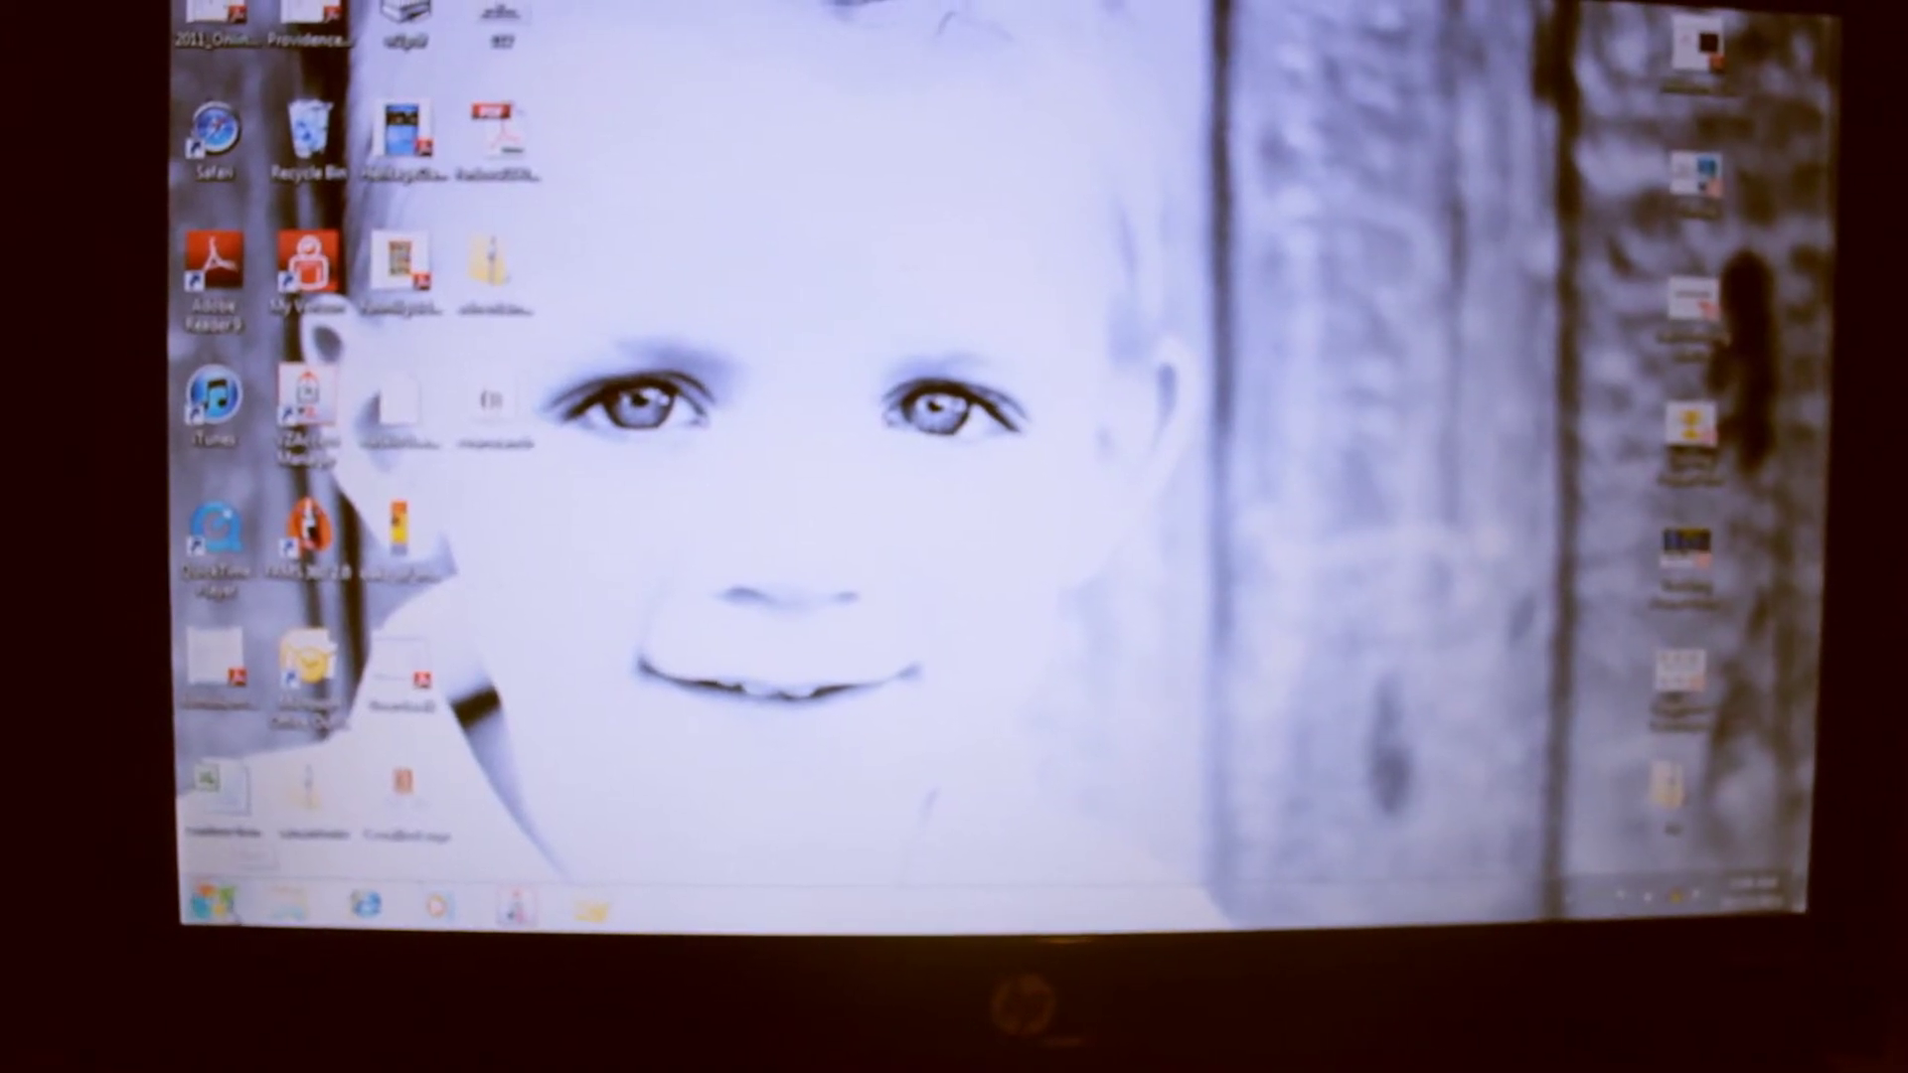
# - Restart Windows from the Start menu, continuing despite other logged-on users
pyautogui.press('super')
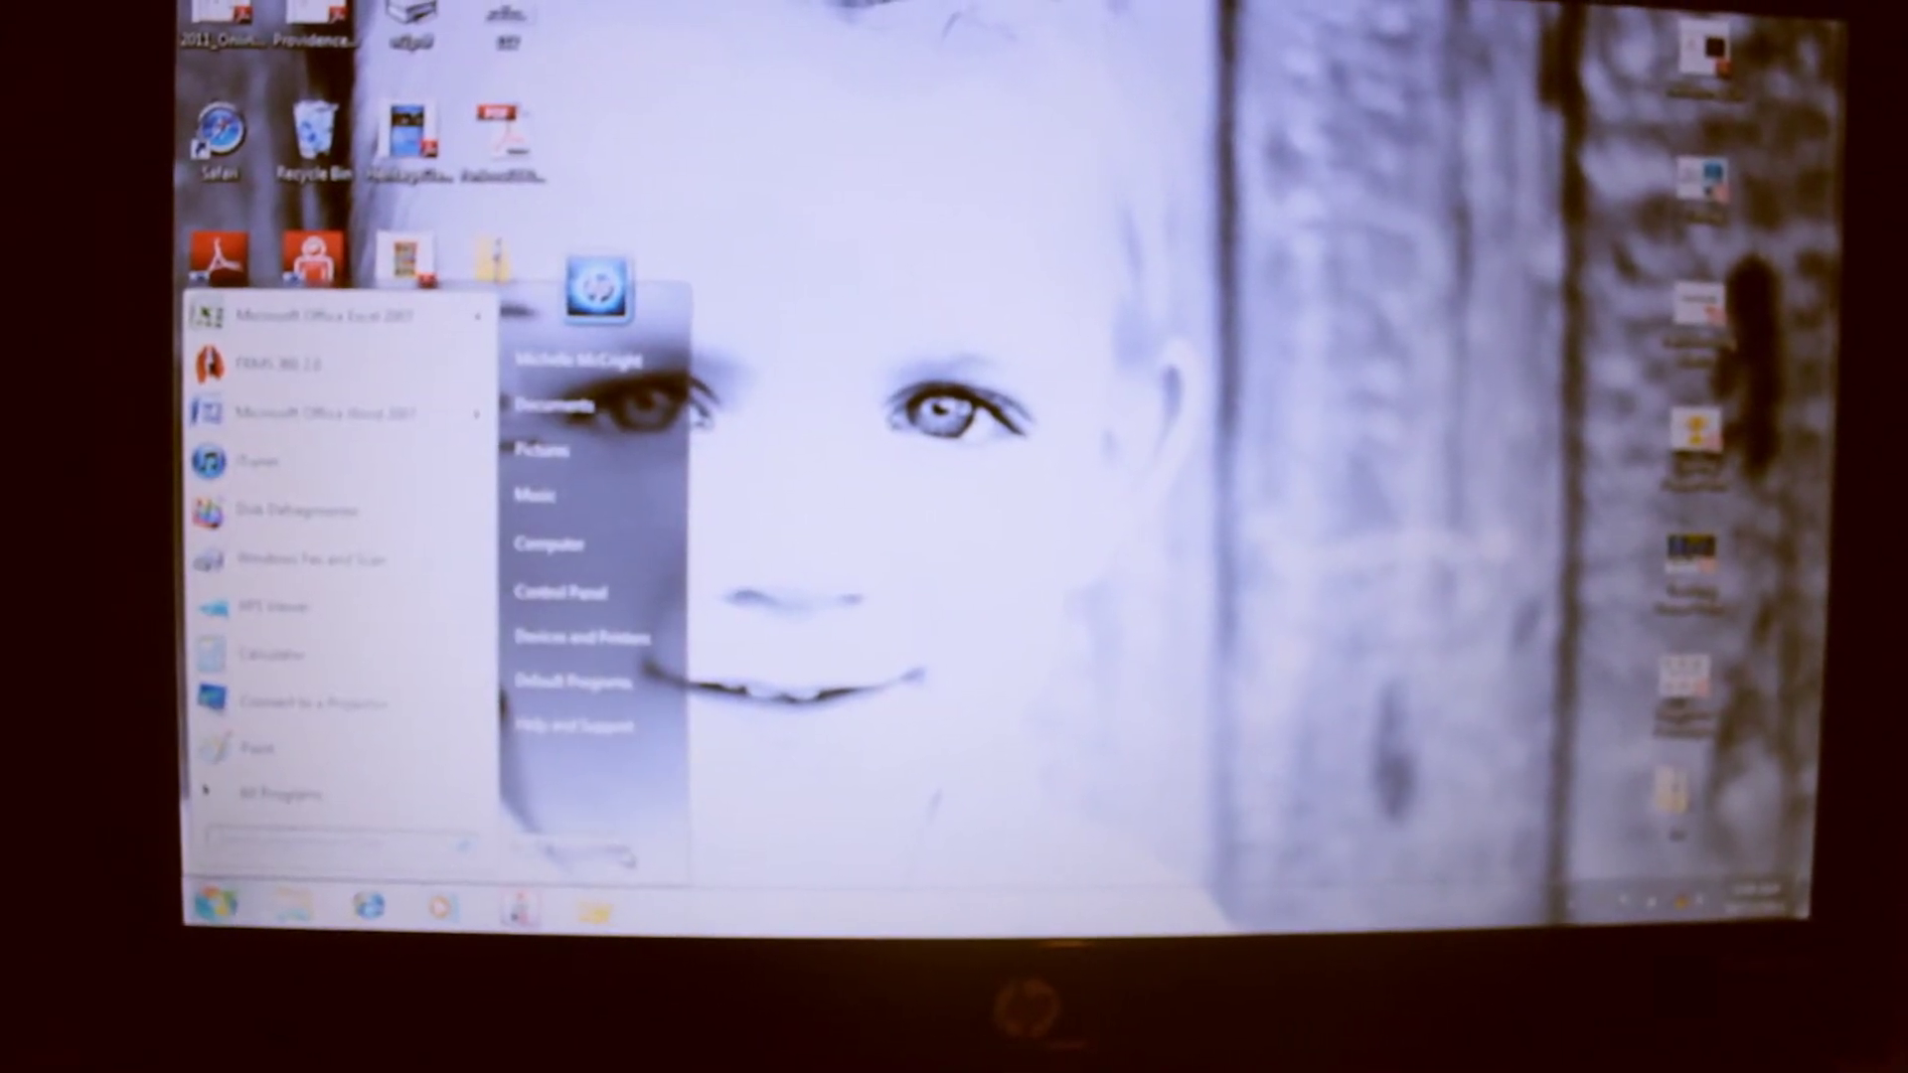
pyautogui.click(597, 842)
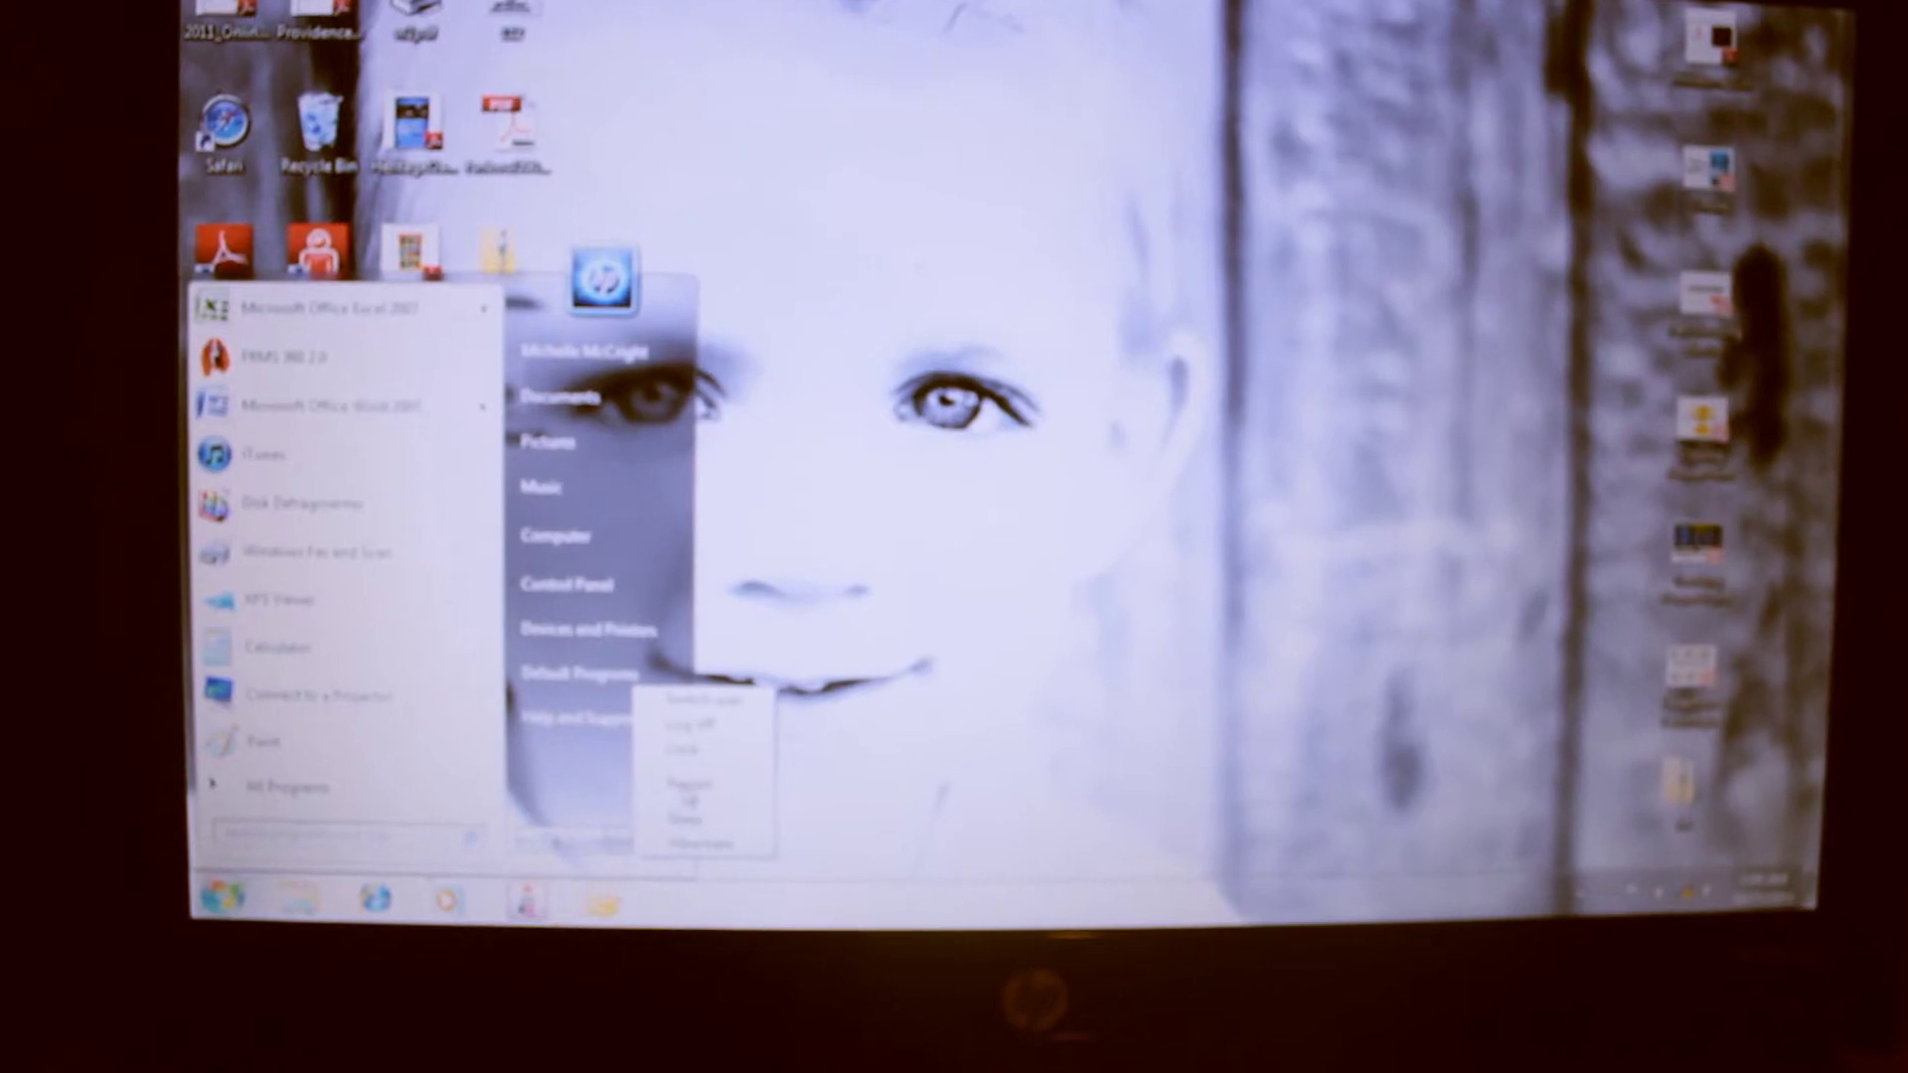
pyautogui.click(678, 824)
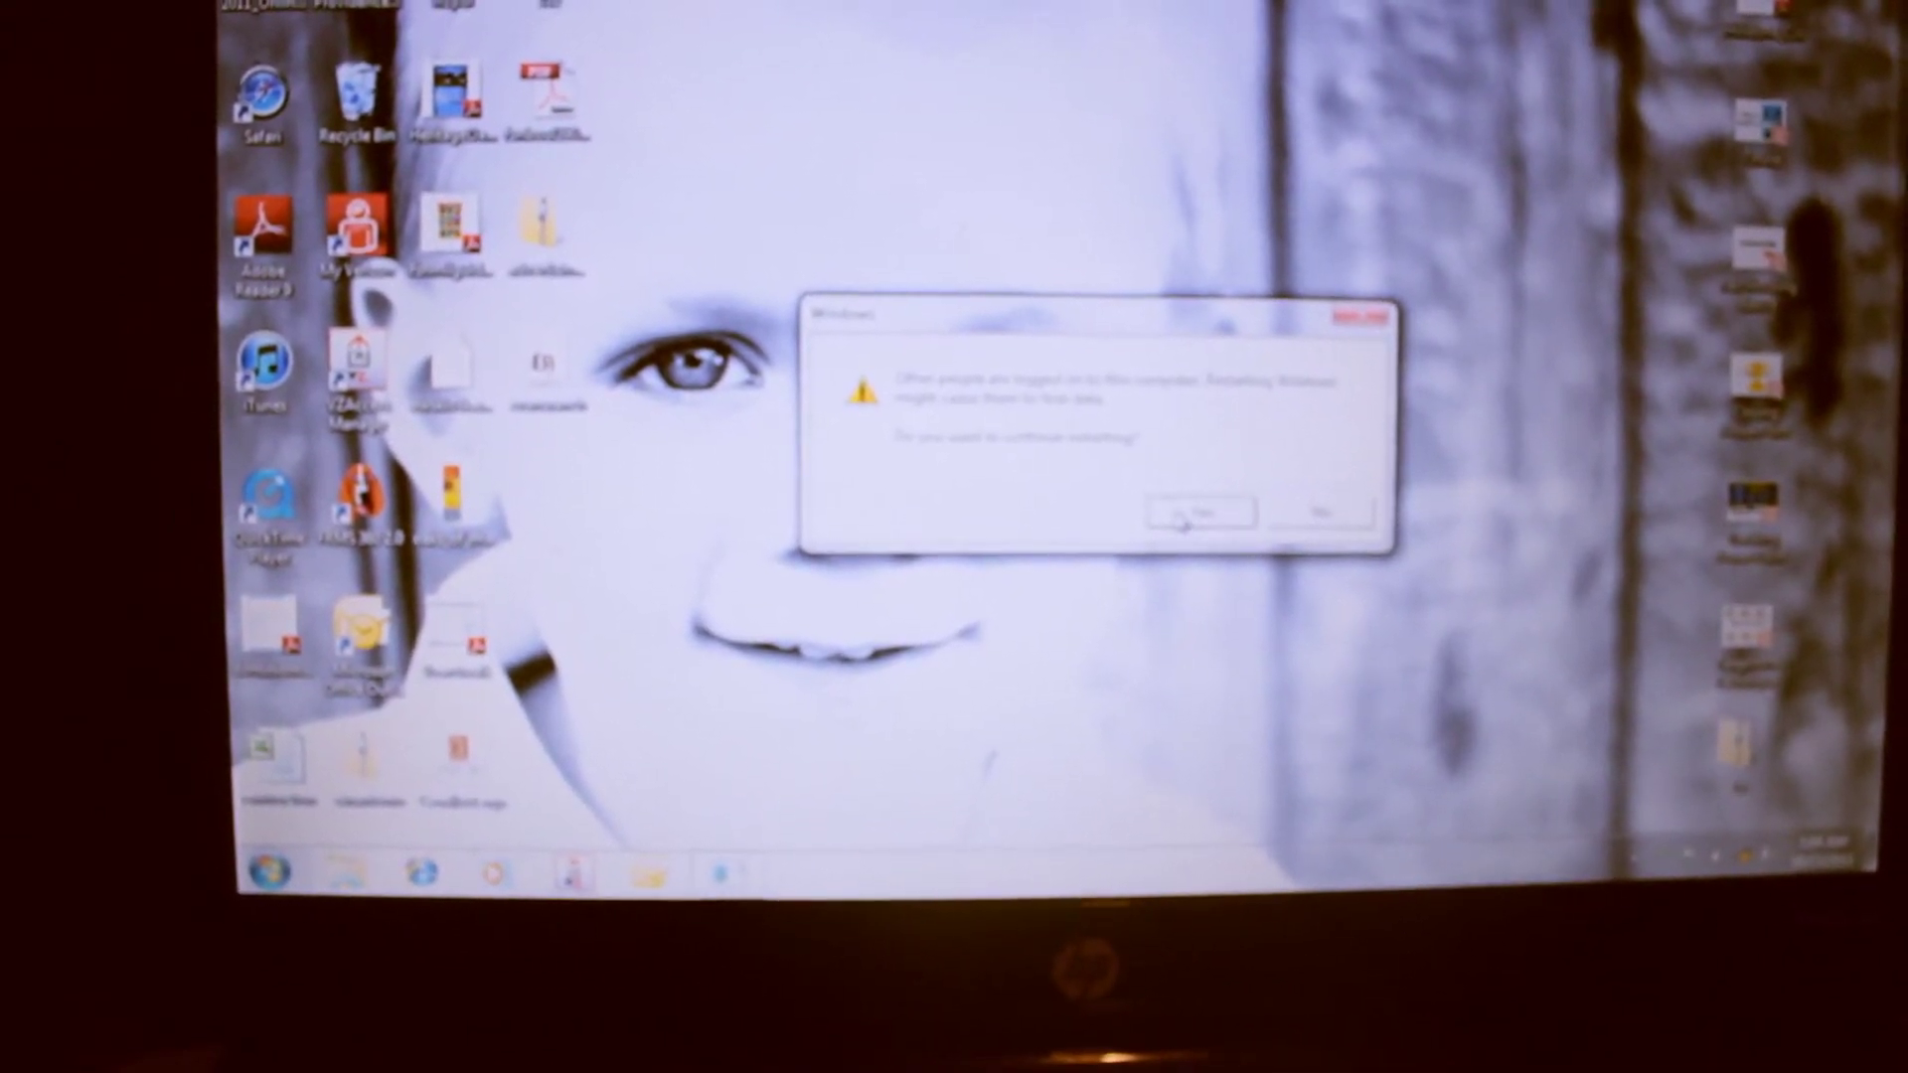
pyautogui.click(1185, 517)
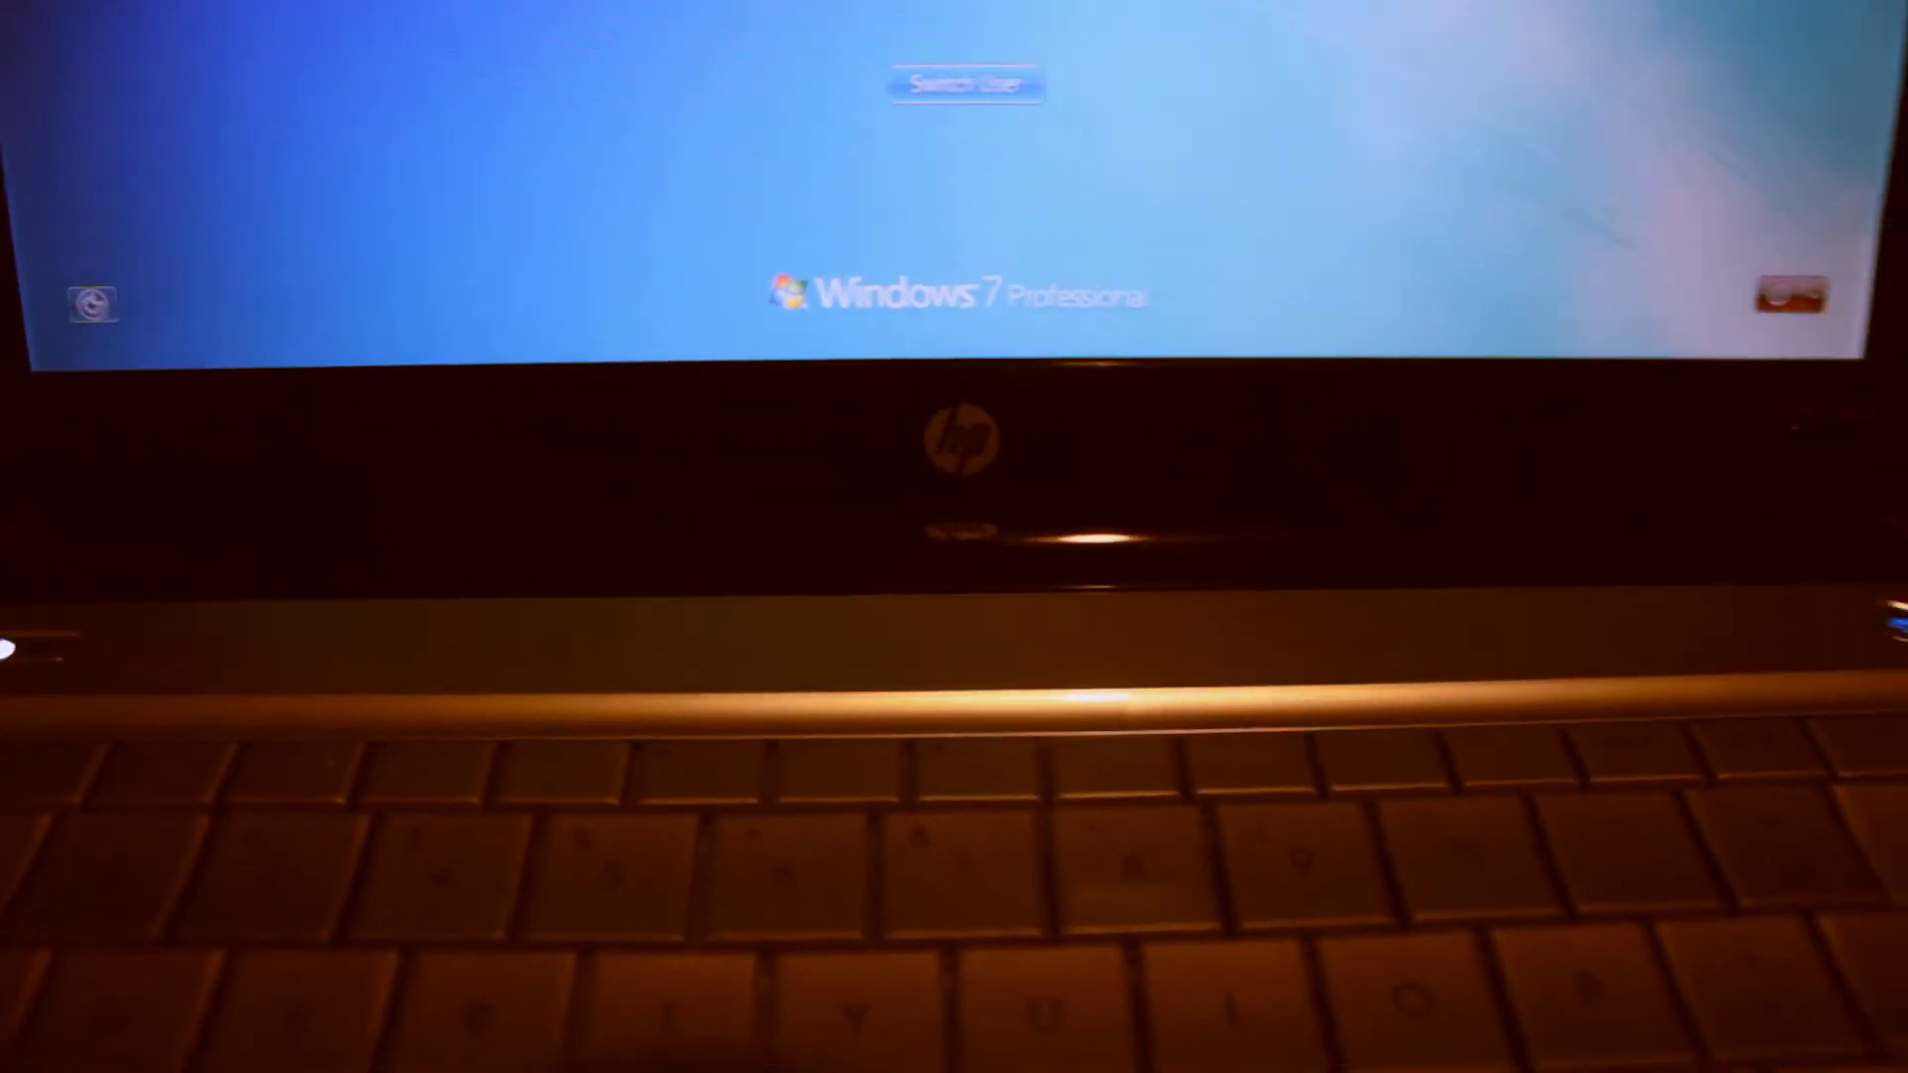
pyautogui.write('•••')
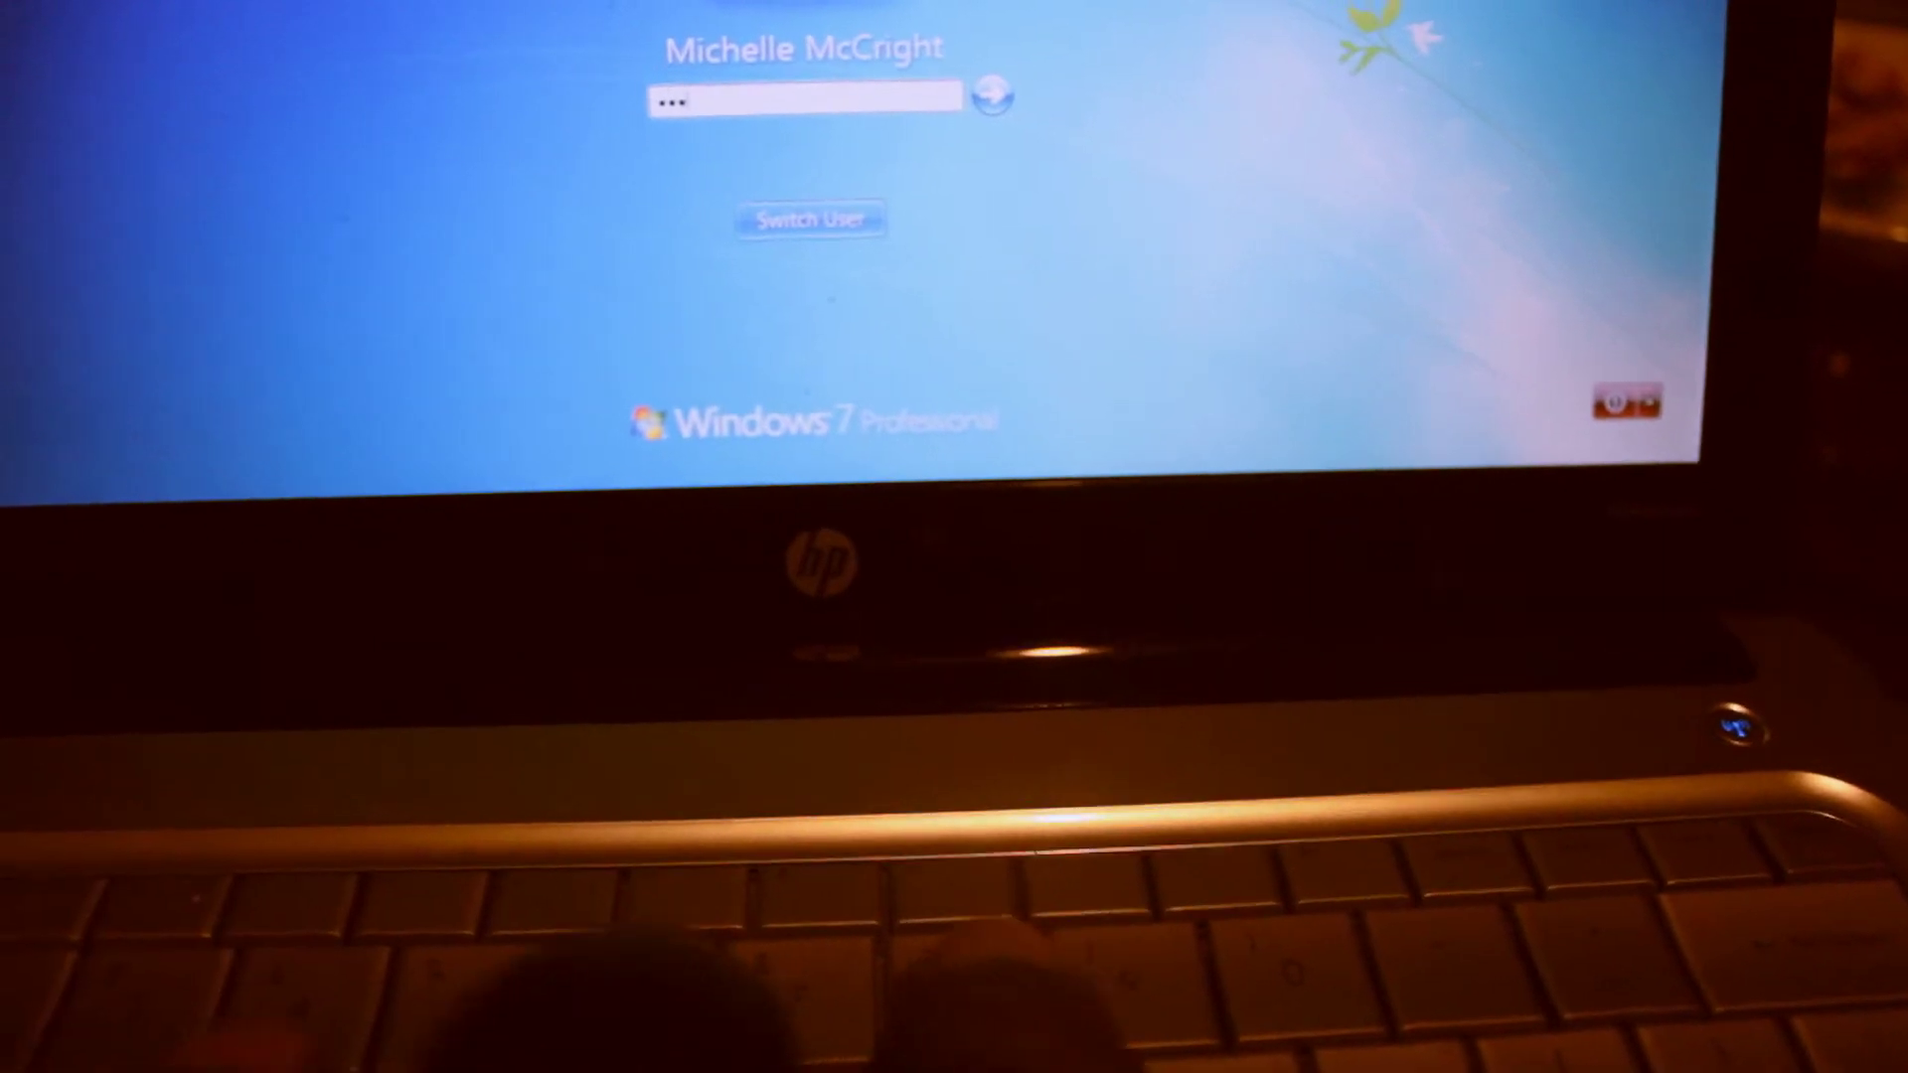
pyautogui.write('•')
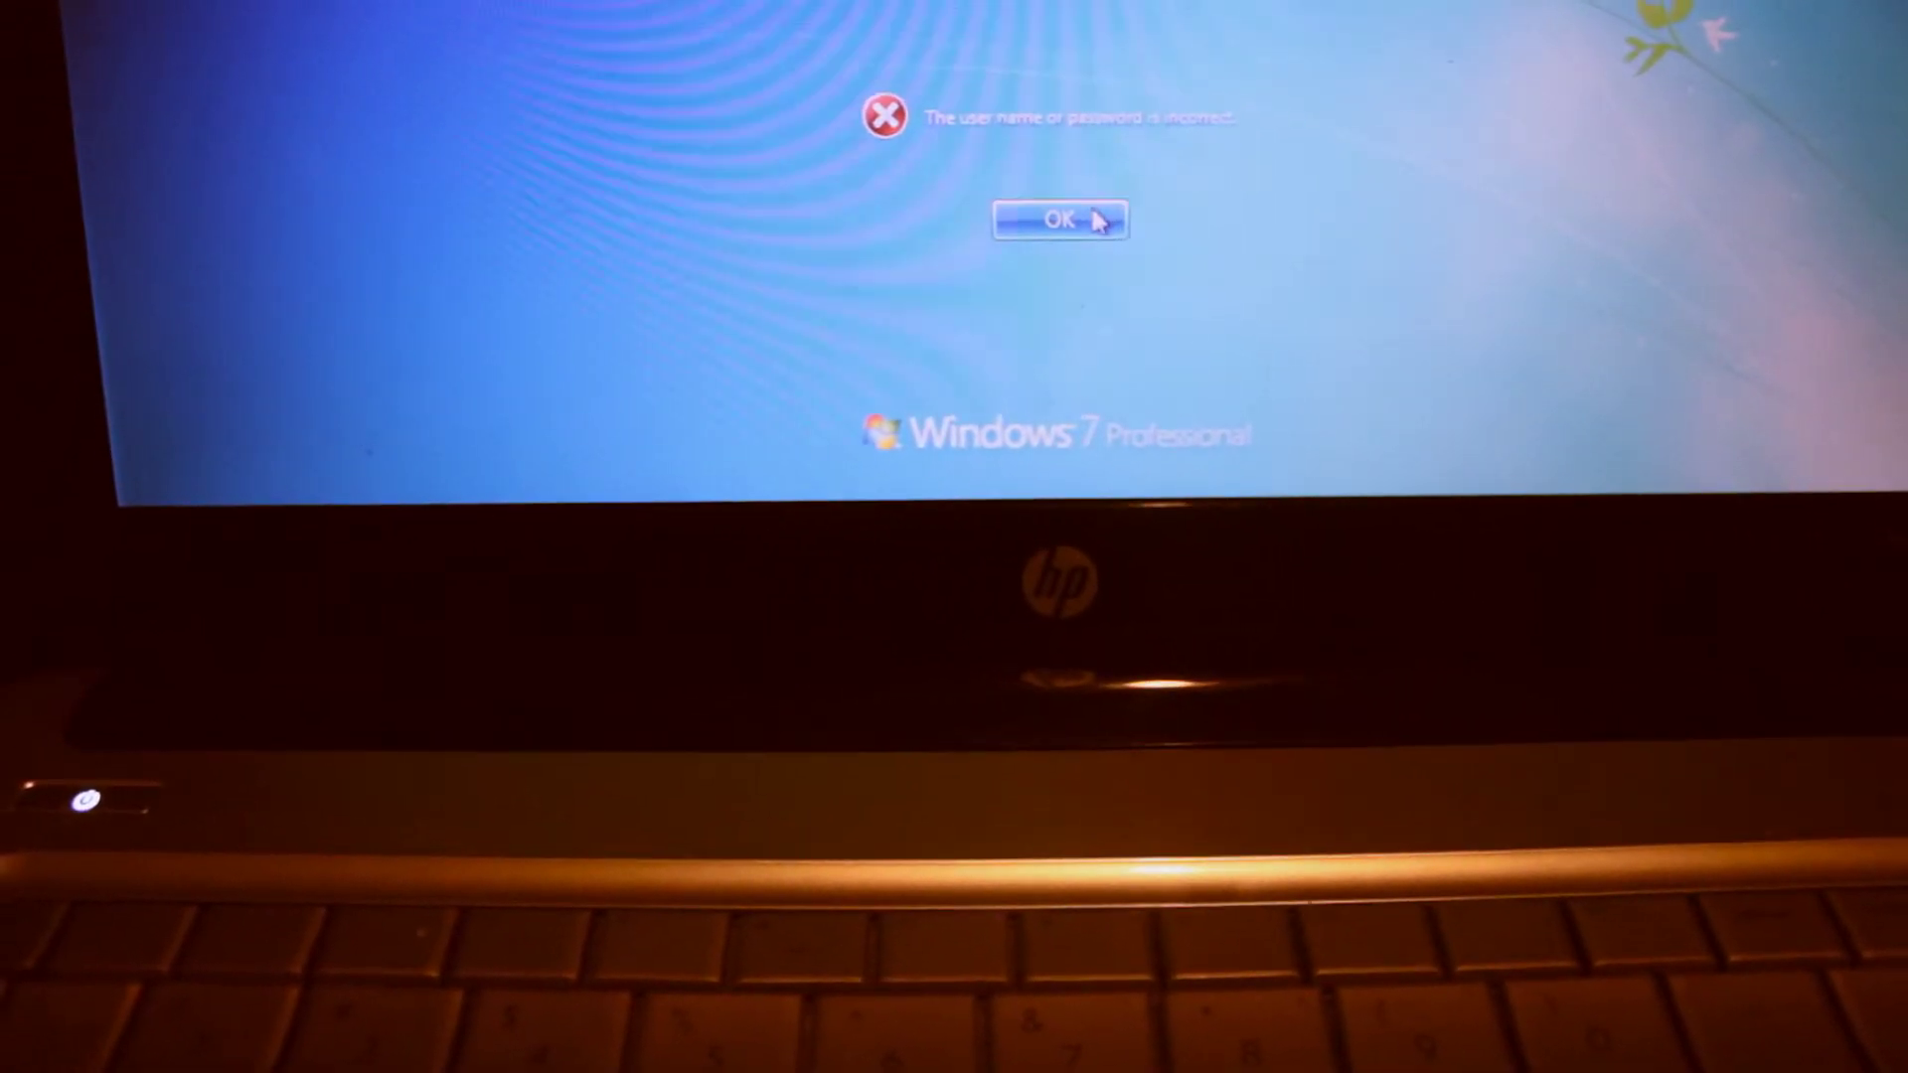
# - Try the password login, dismiss both incorrect-password errors, and show the power options
pyautogui.click(1067, 242)
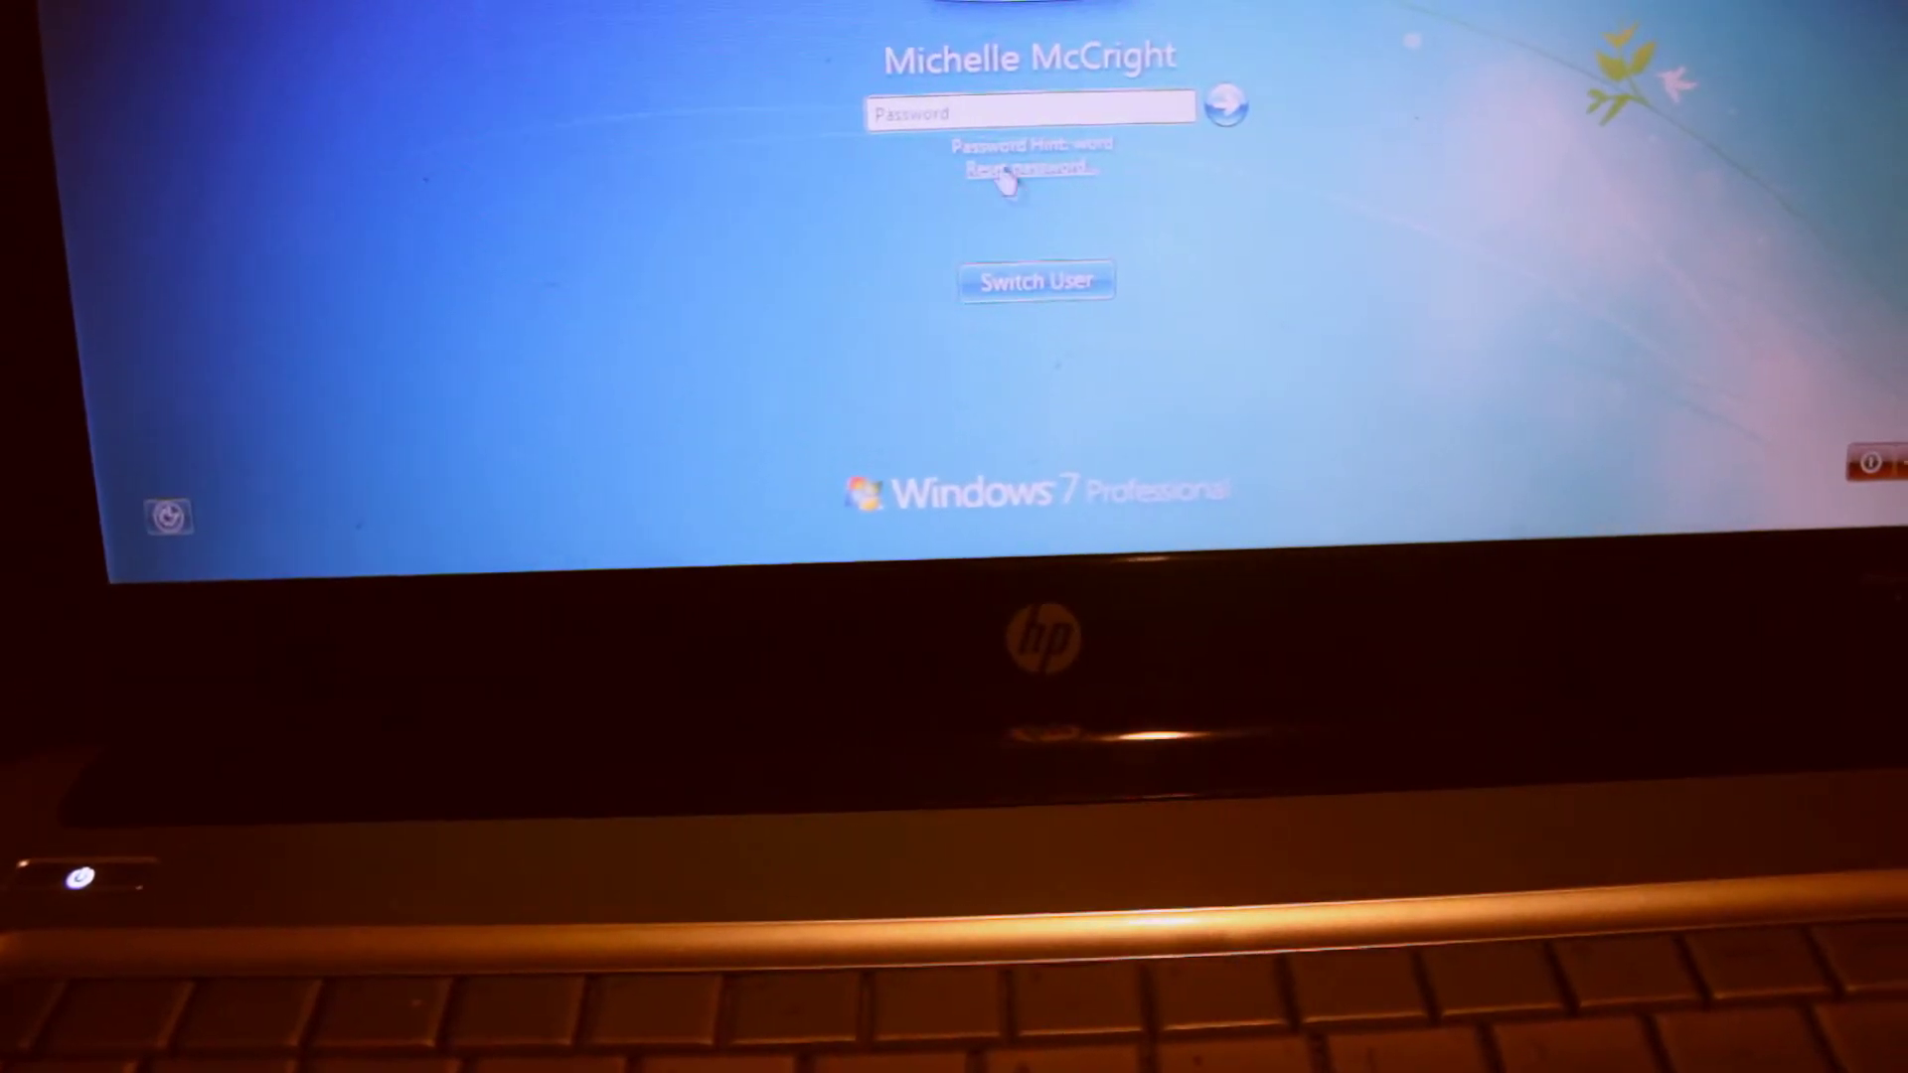
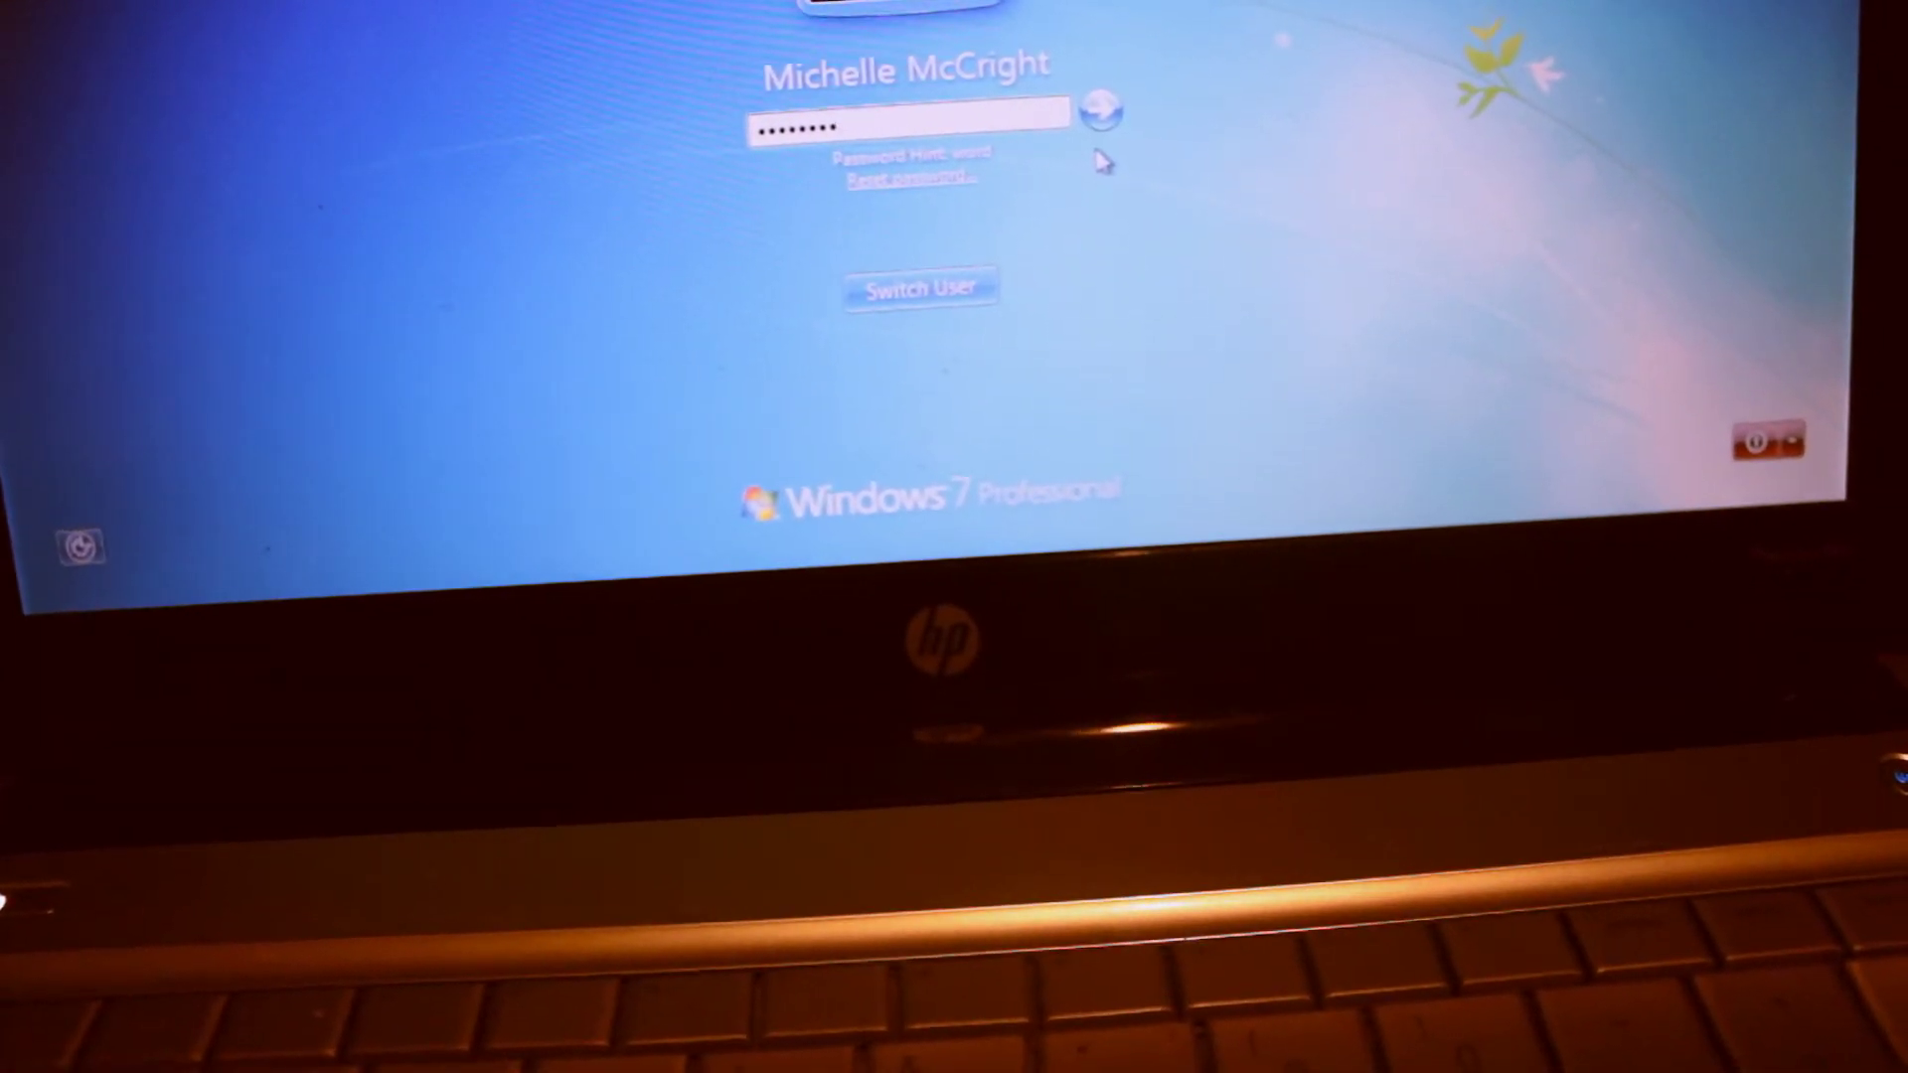
pyautogui.click(1096, 126)
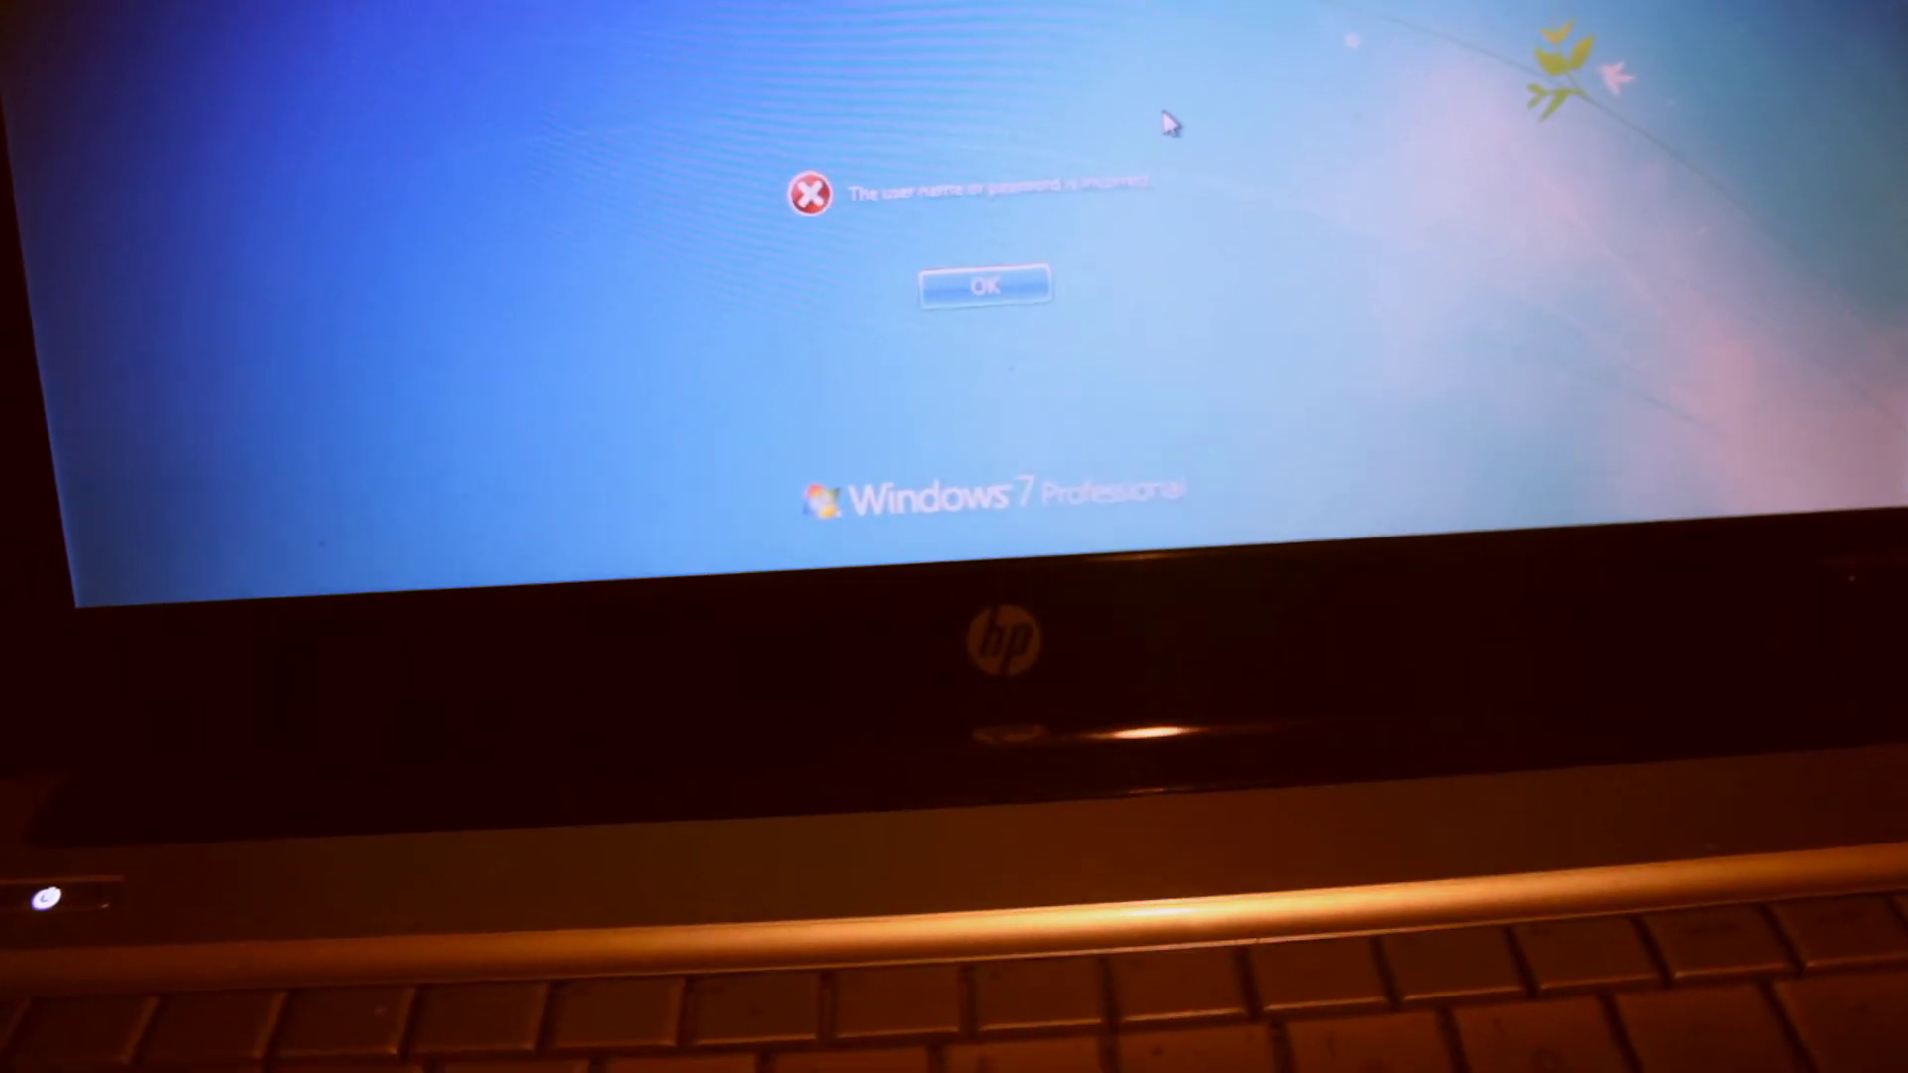
pyautogui.click(1067, 296)
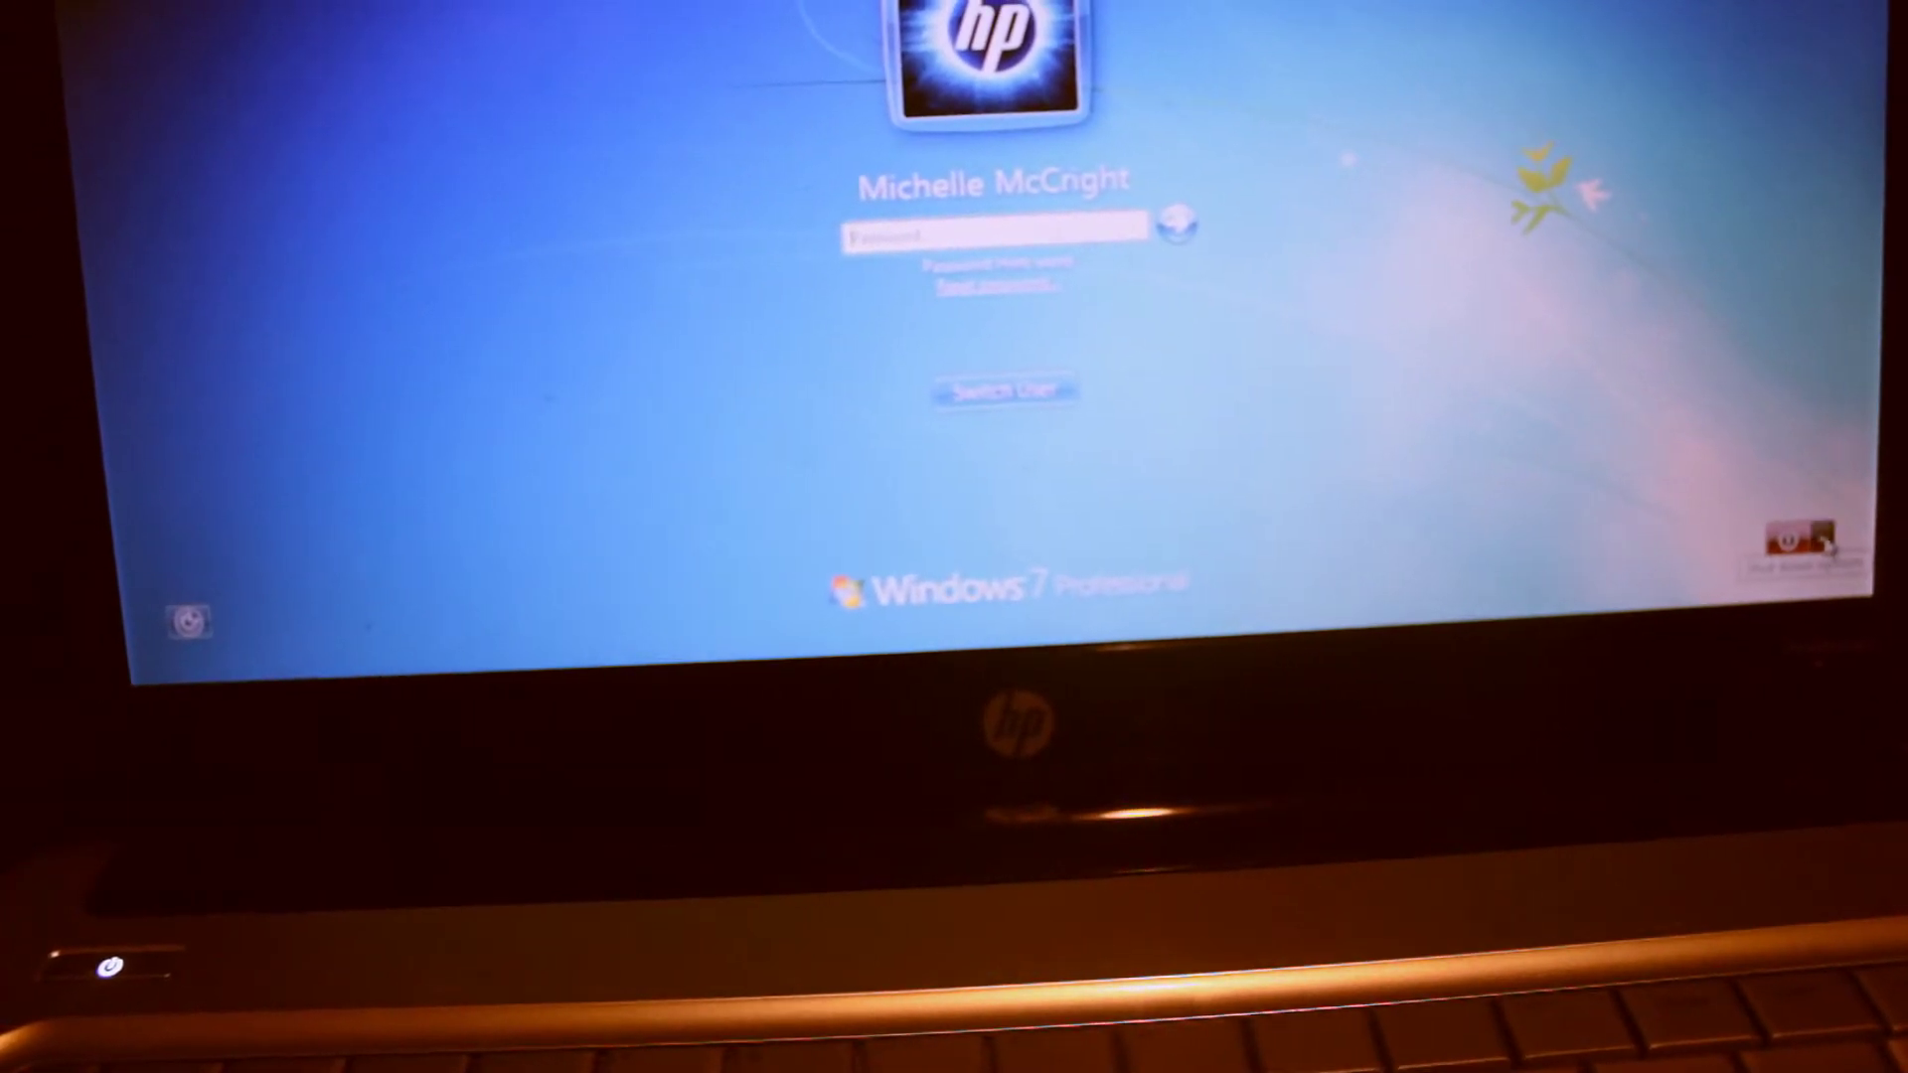
pyautogui.click(1824, 541)
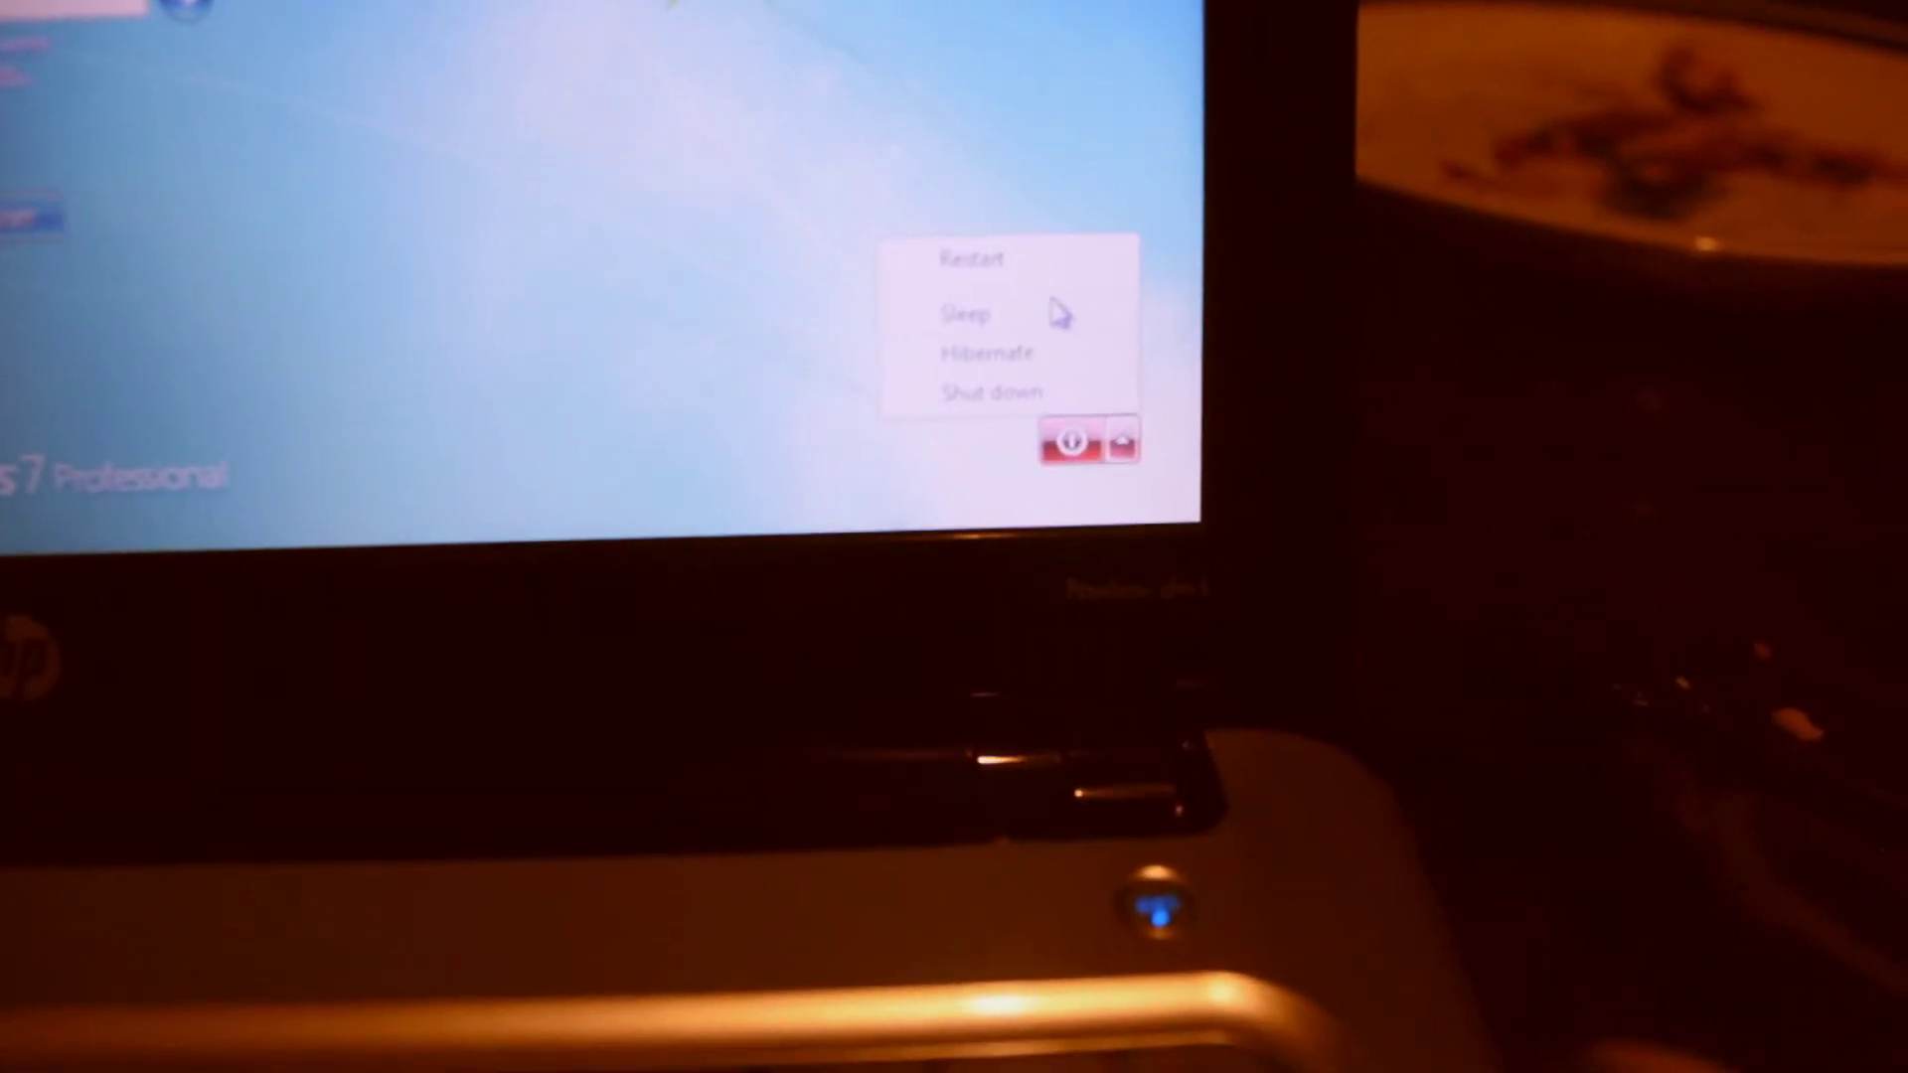
# - Choose Restart from the sign-in screen's power options
pyautogui.click(1045, 262)
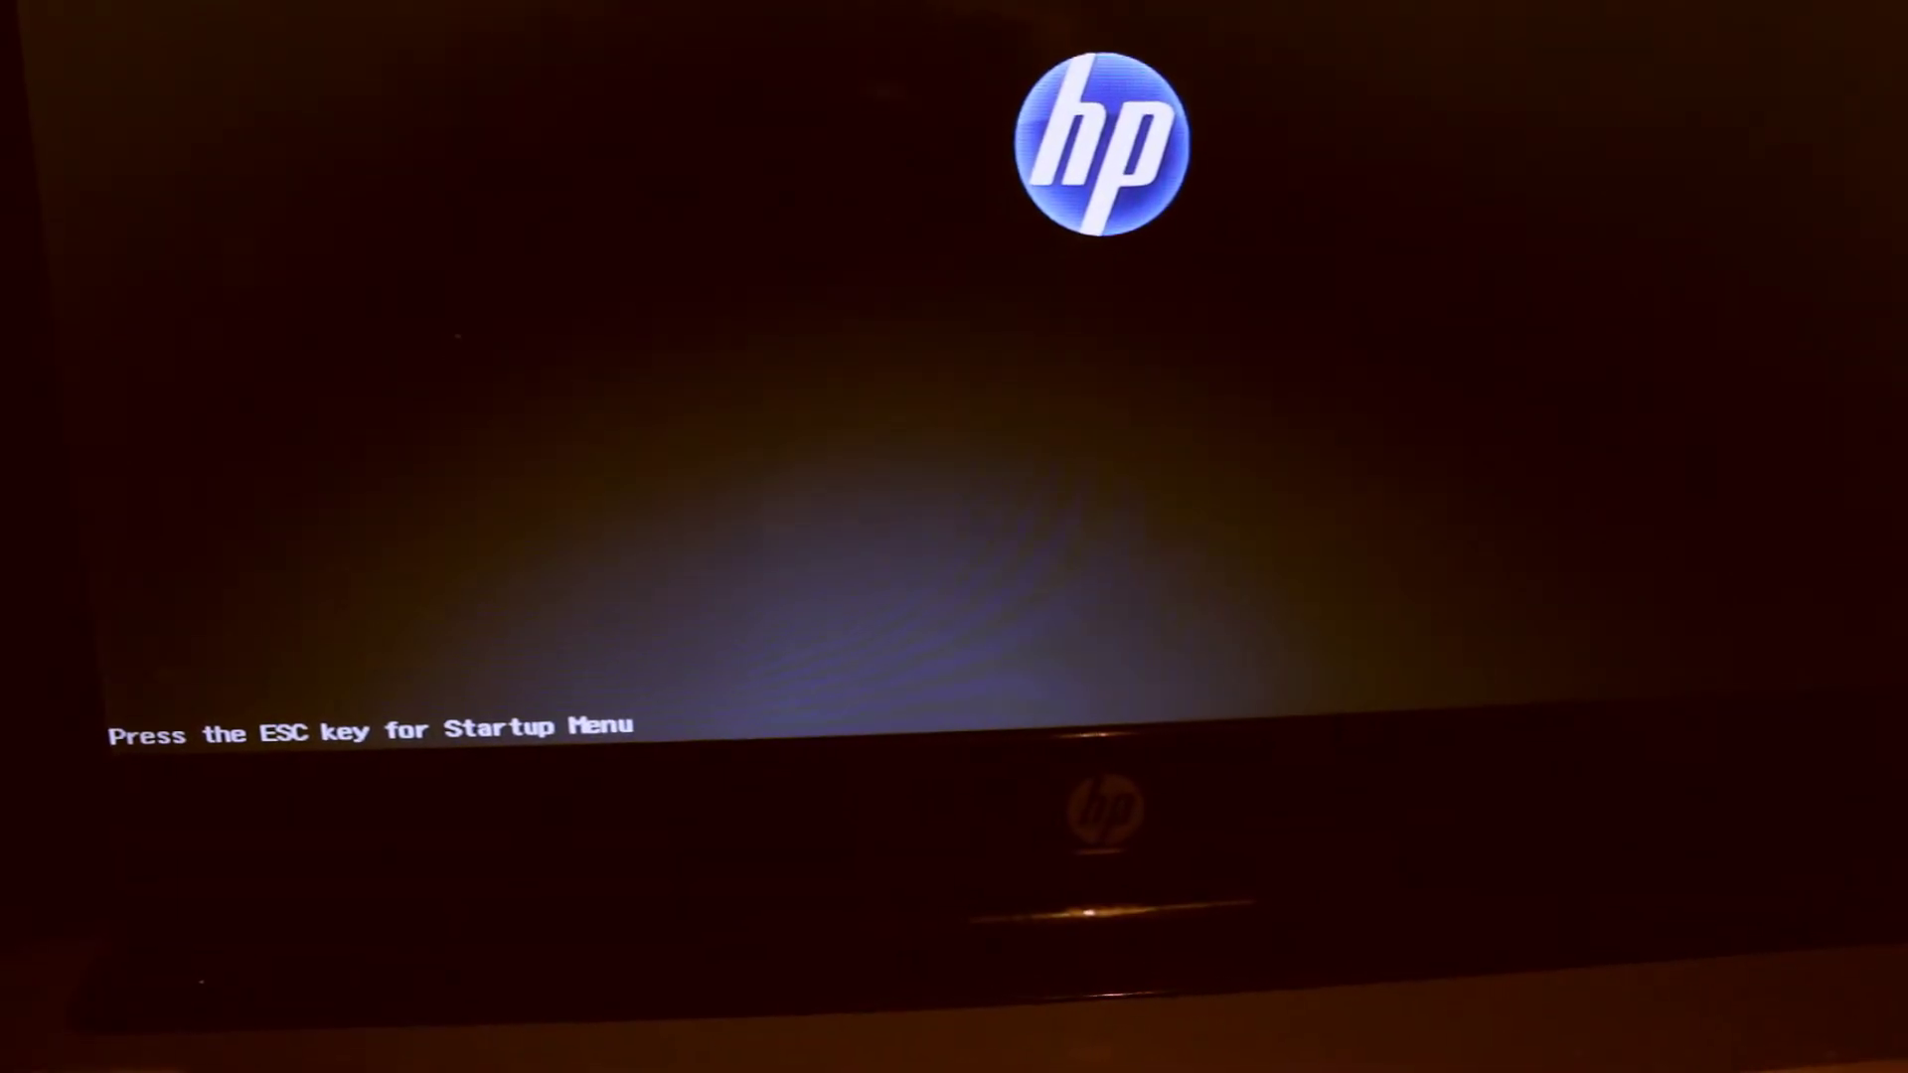
# - Bring up the HP Startup Menu and highlight the SONY DVD RW DRU-840A drive
pyautogui.press('Escape')
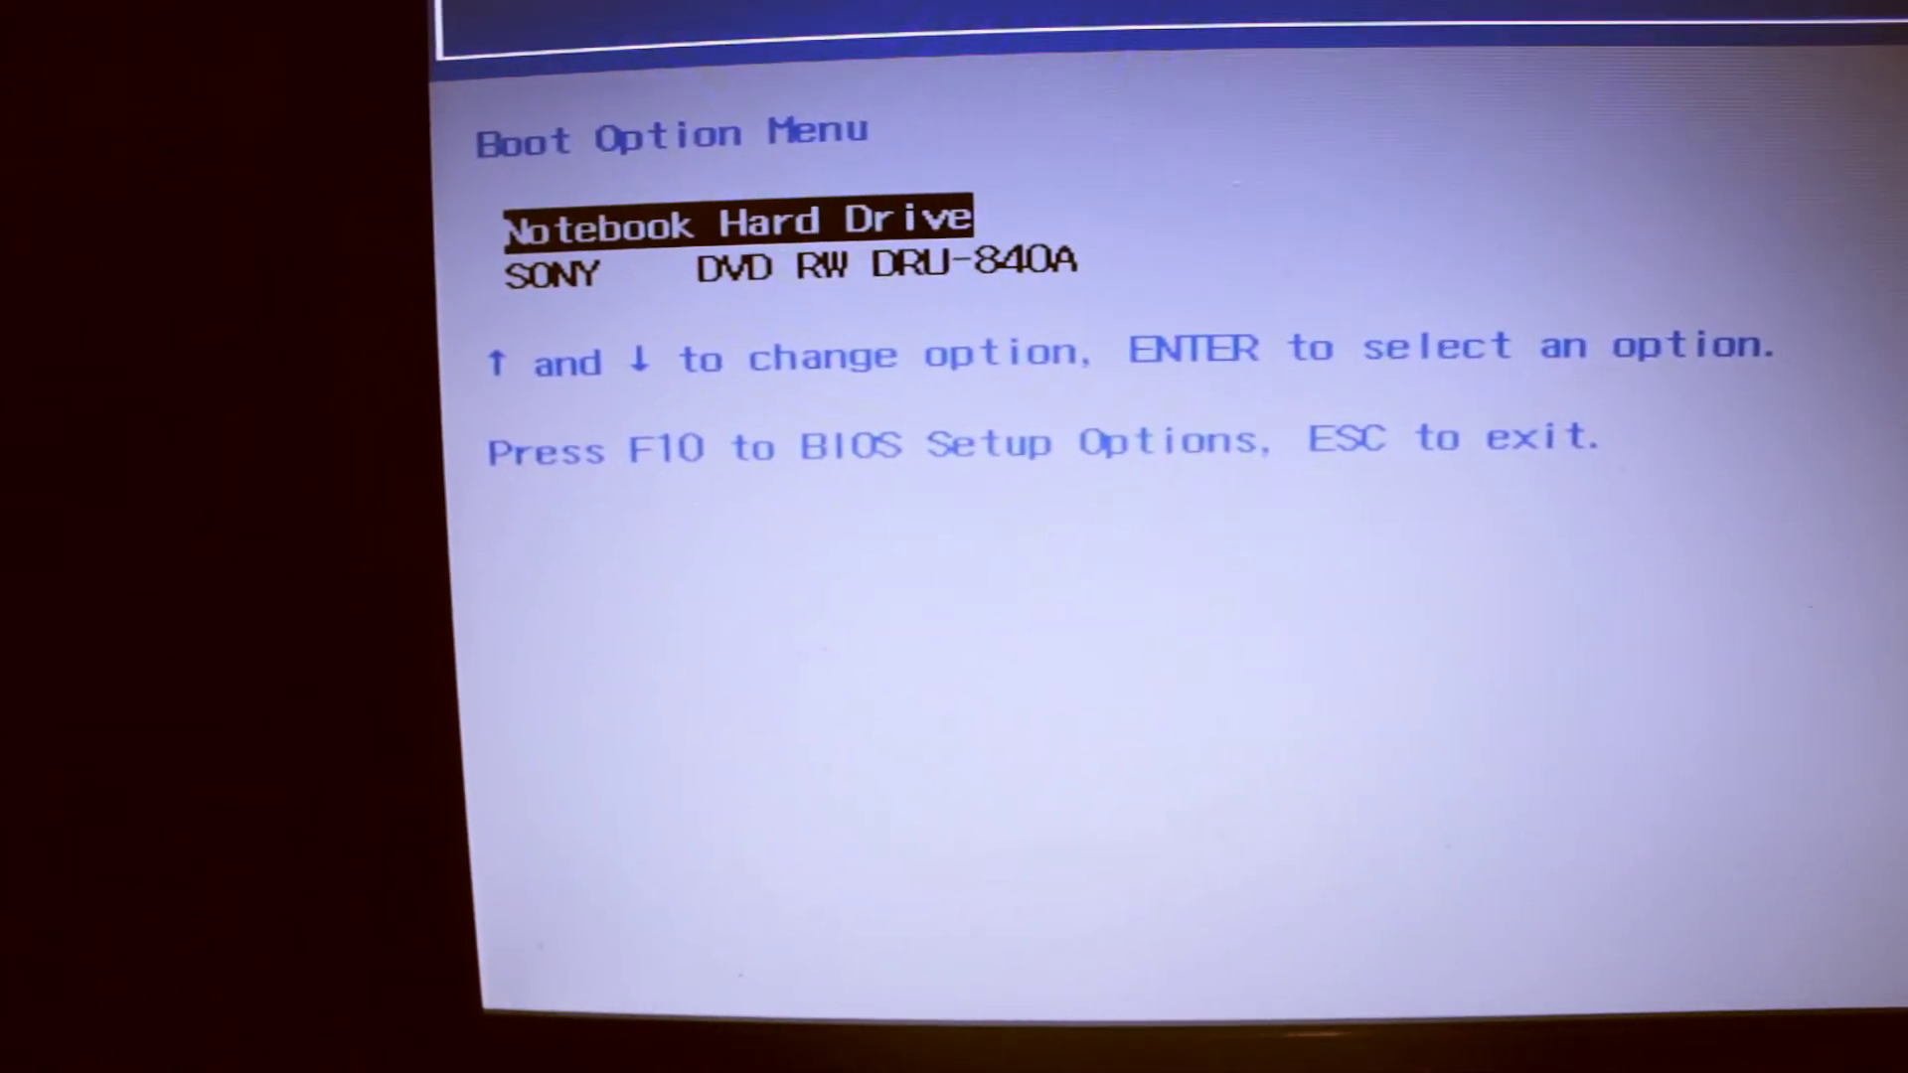
pyautogui.press('Down')
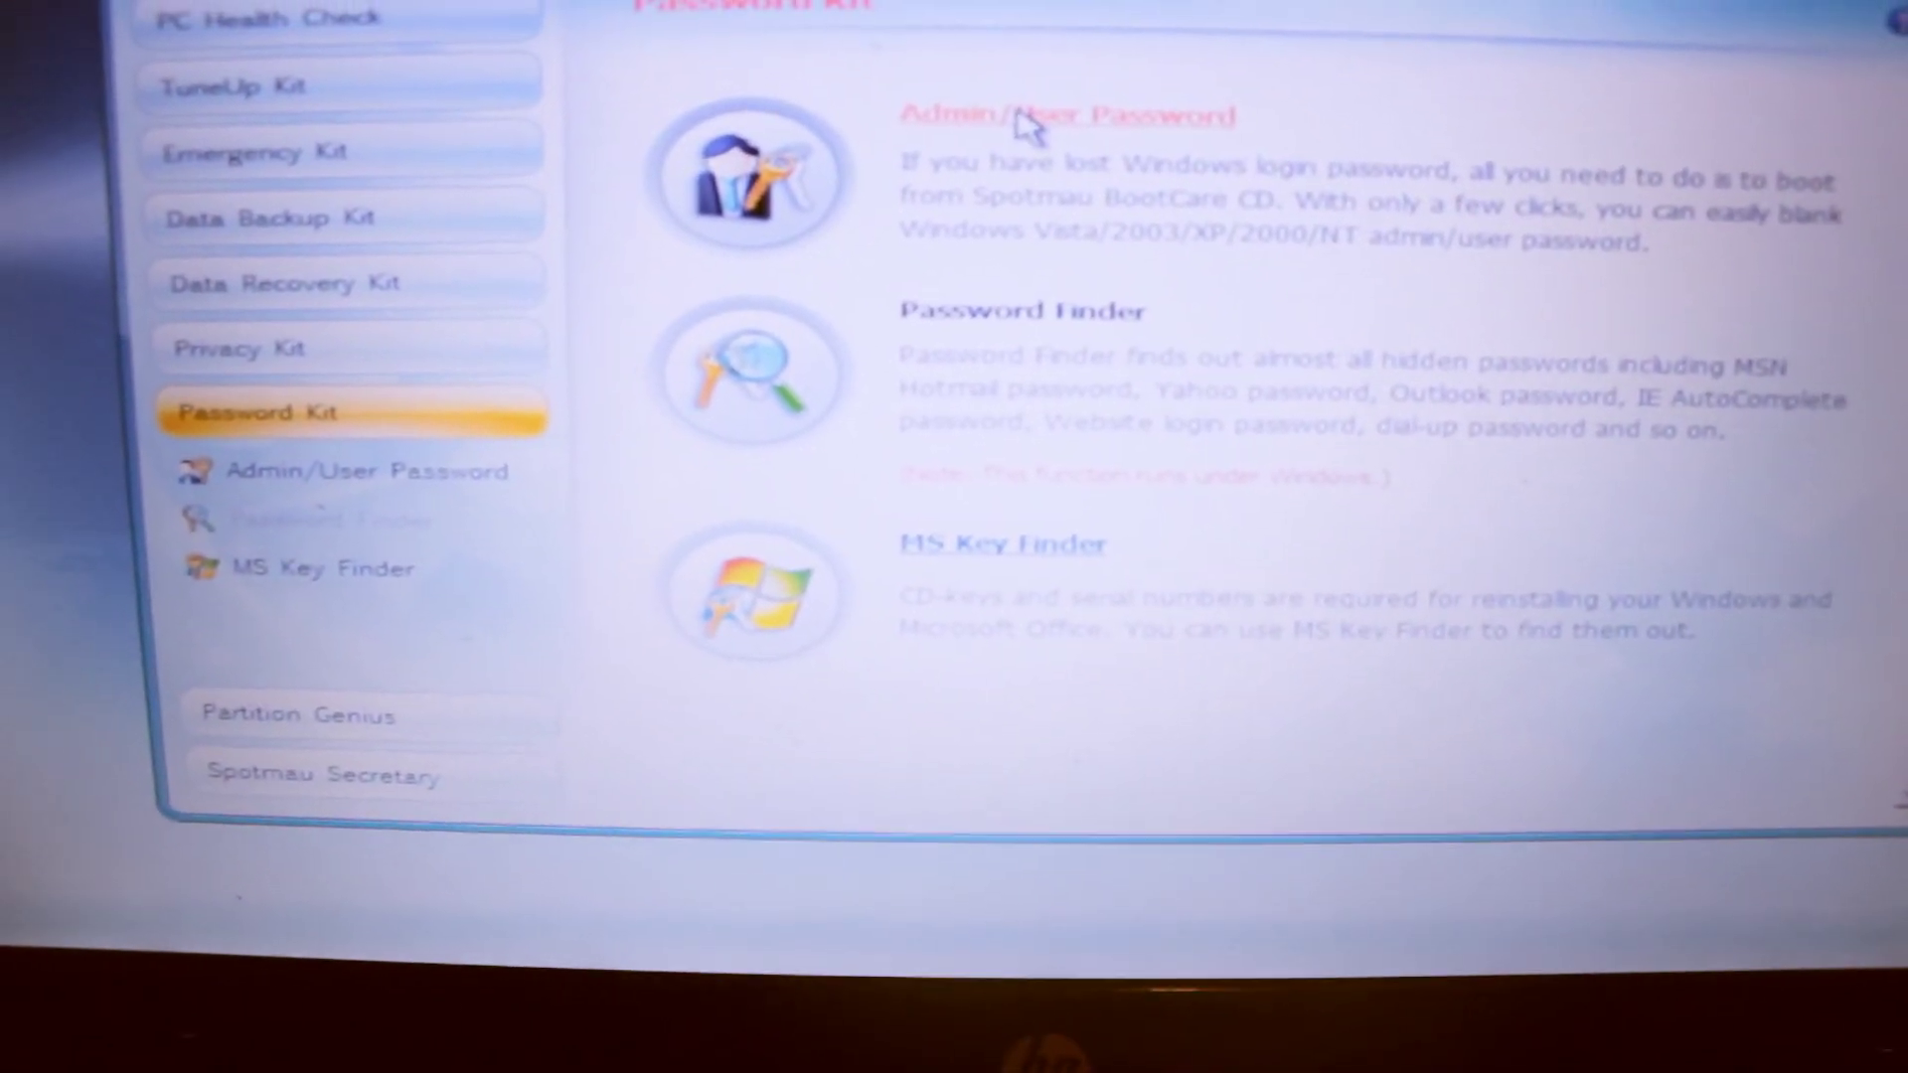
# - Open the Admin/User Password tool from the Password Kit overview
pyautogui.click(1028, 122)
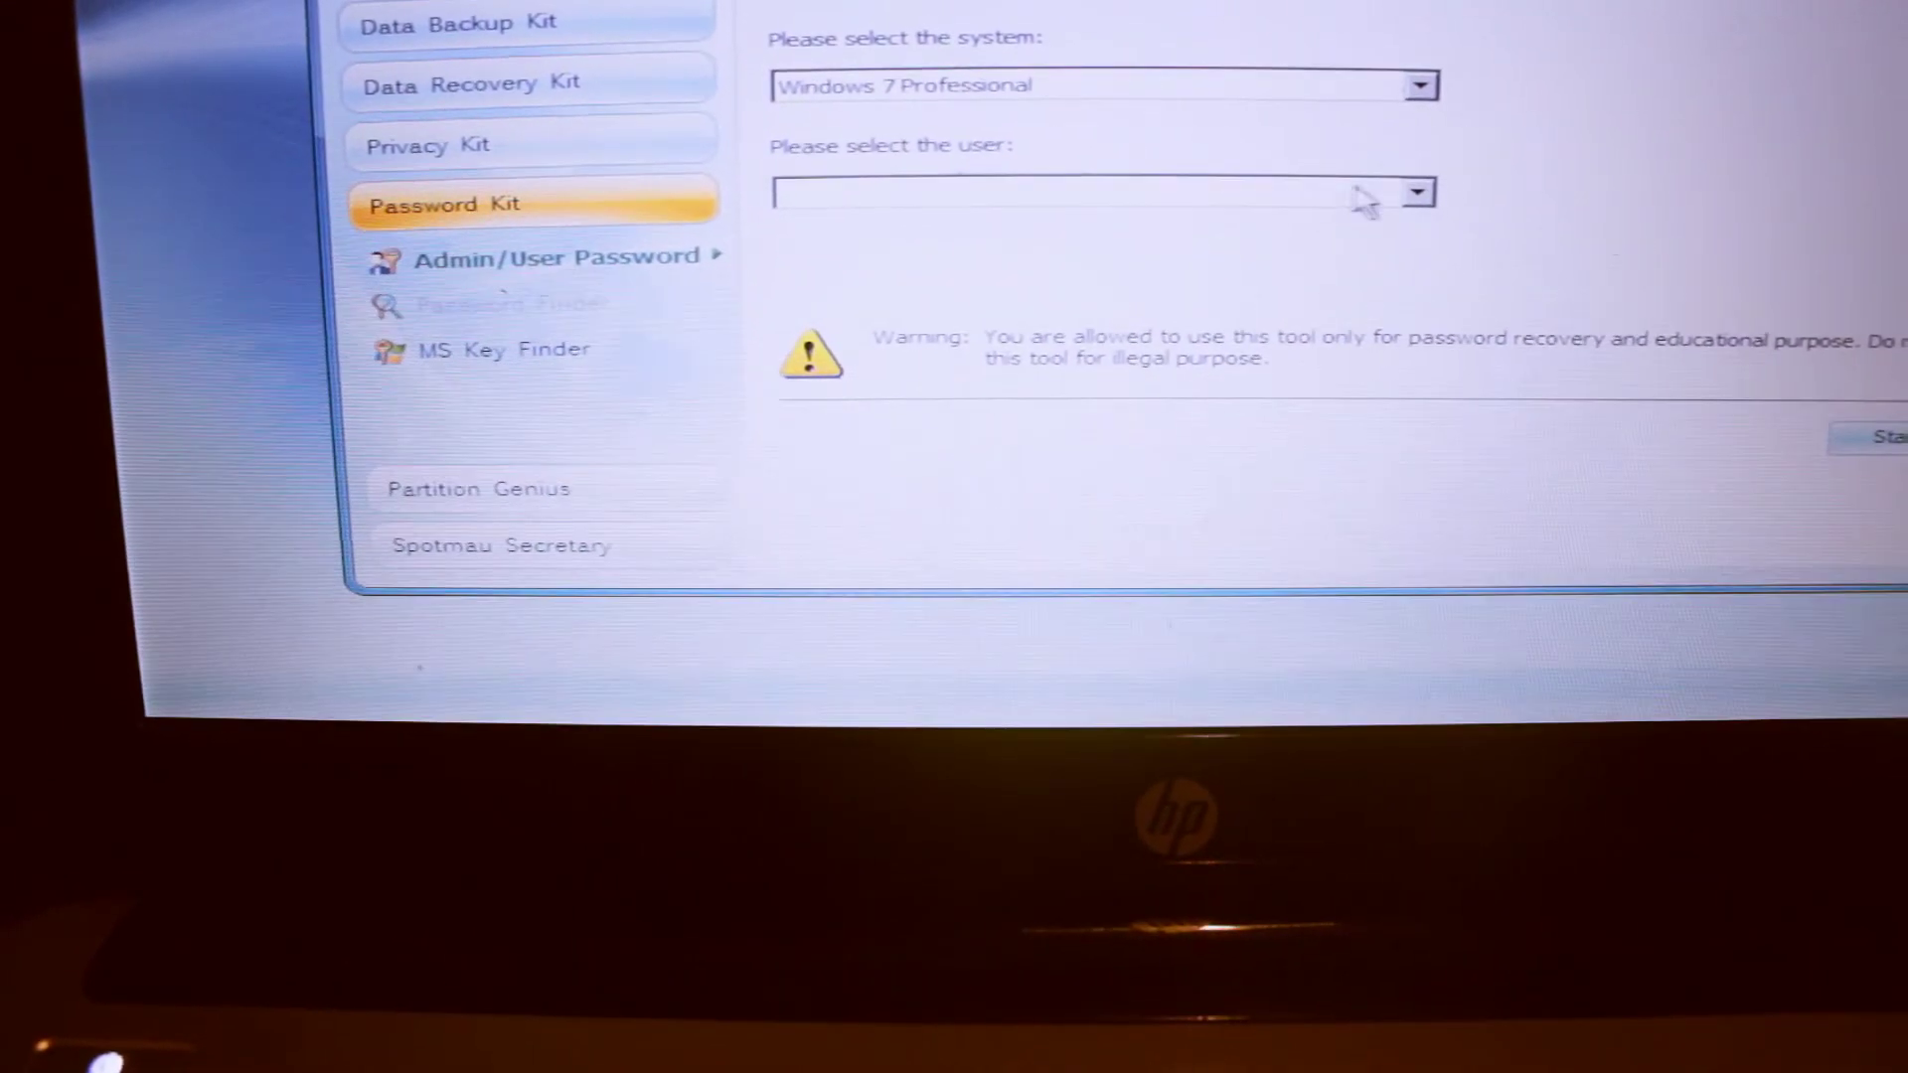
# - Pick the personal user account, clear its password, and dismiss the success message
pyautogui.click(1416, 193)
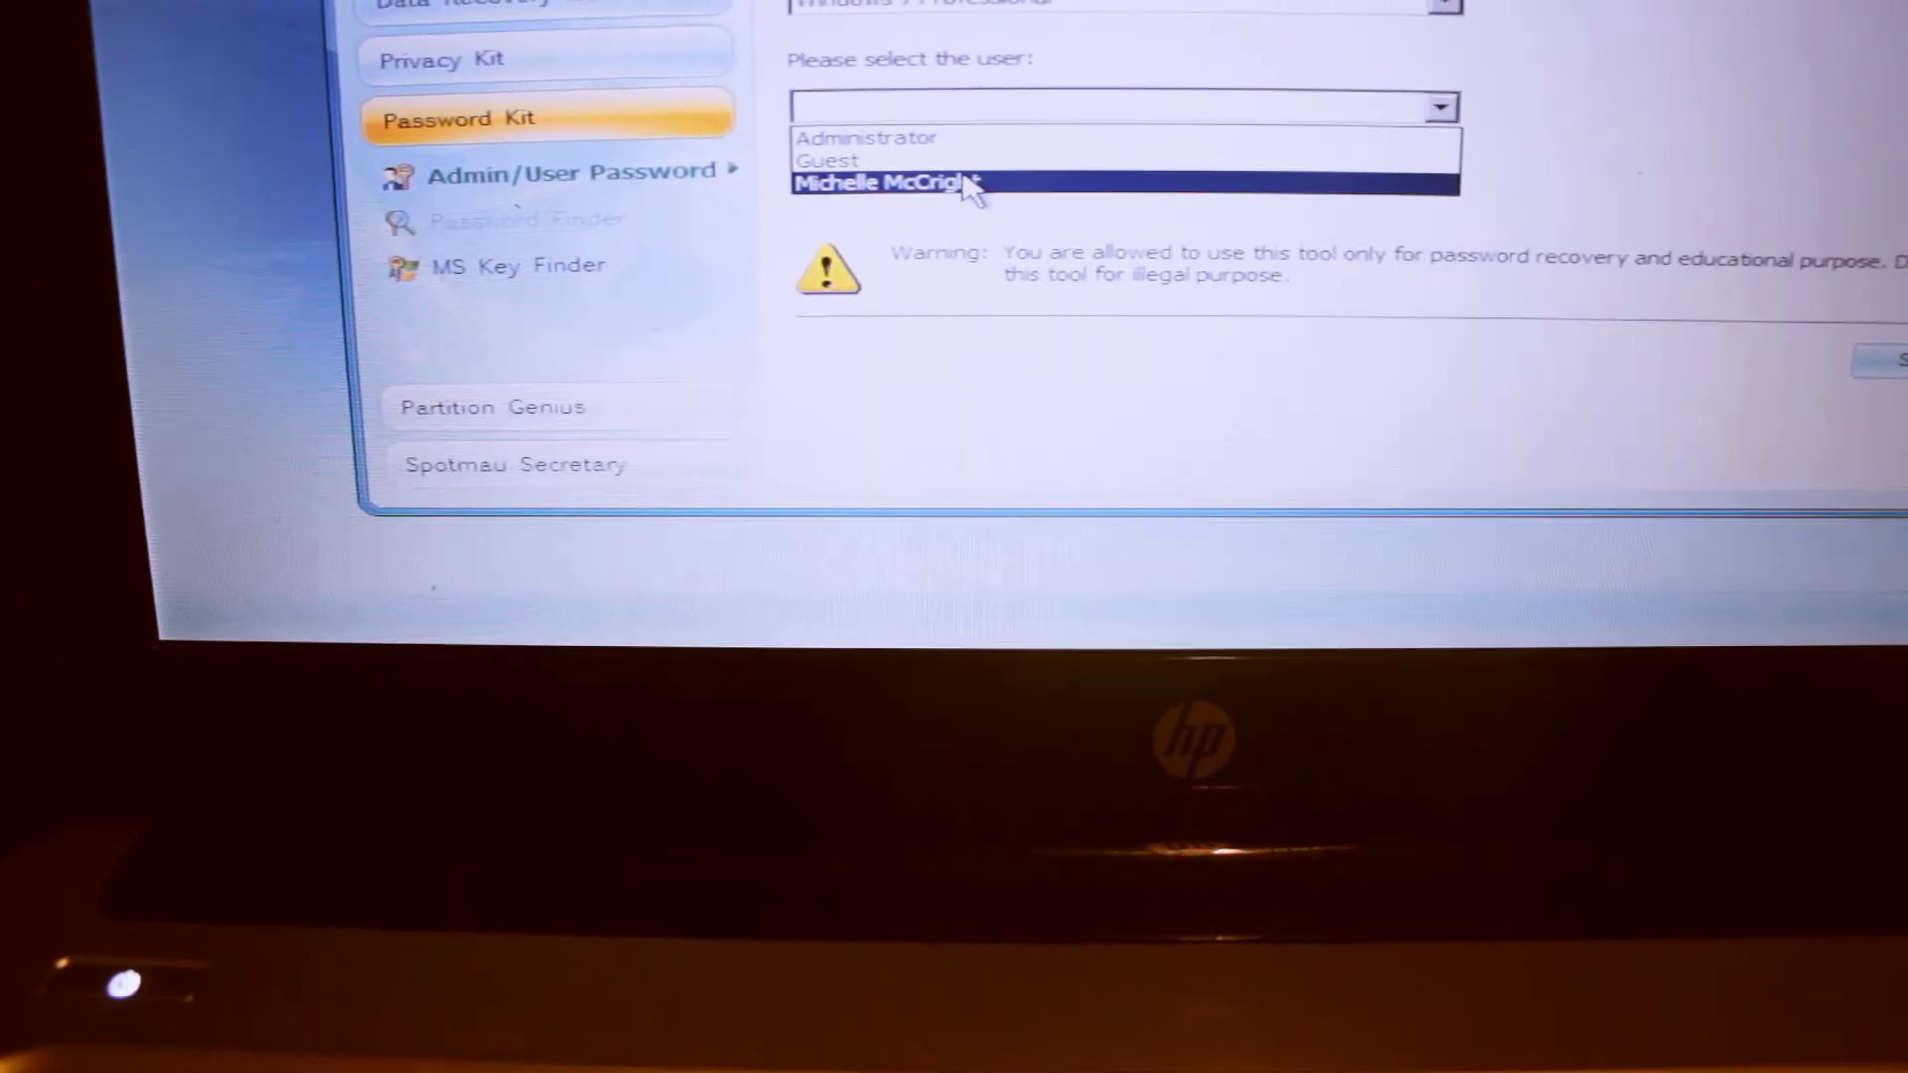
pyautogui.click(969, 183)
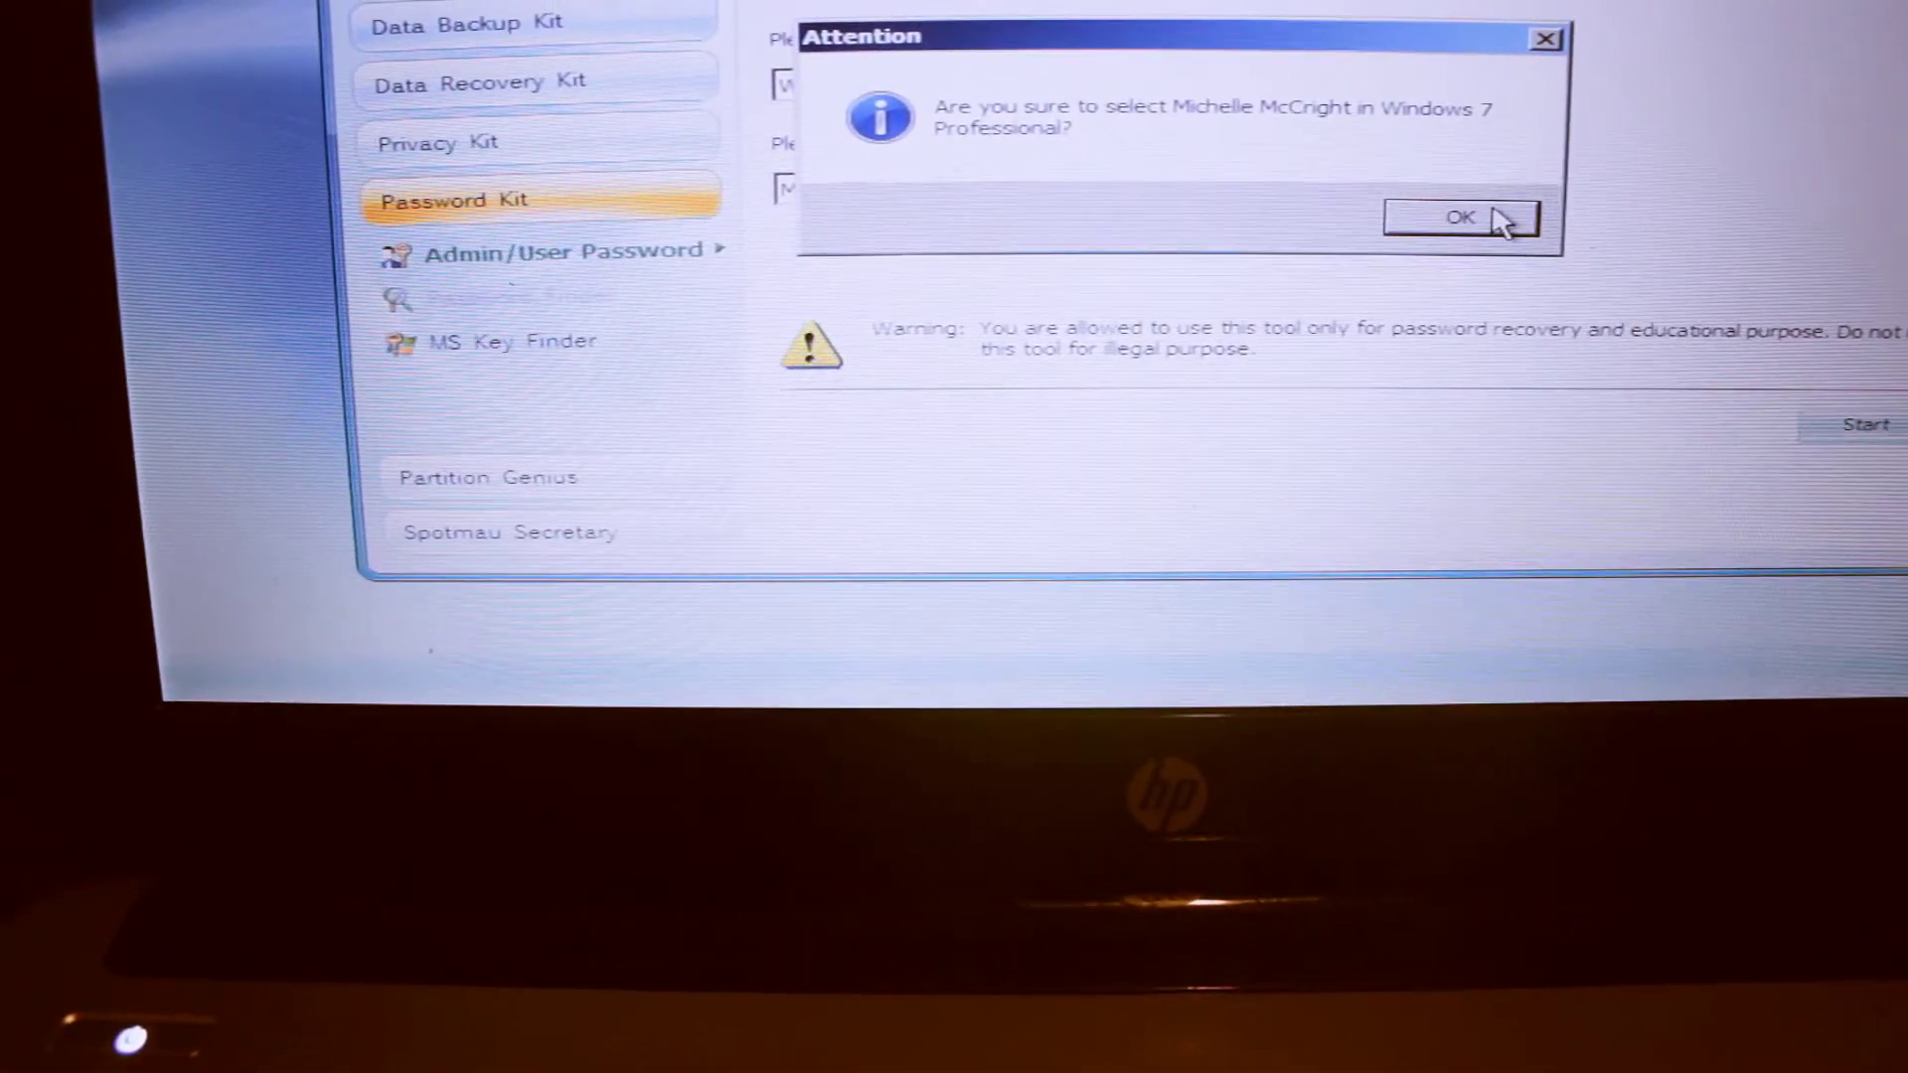
pyautogui.click(1497, 219)
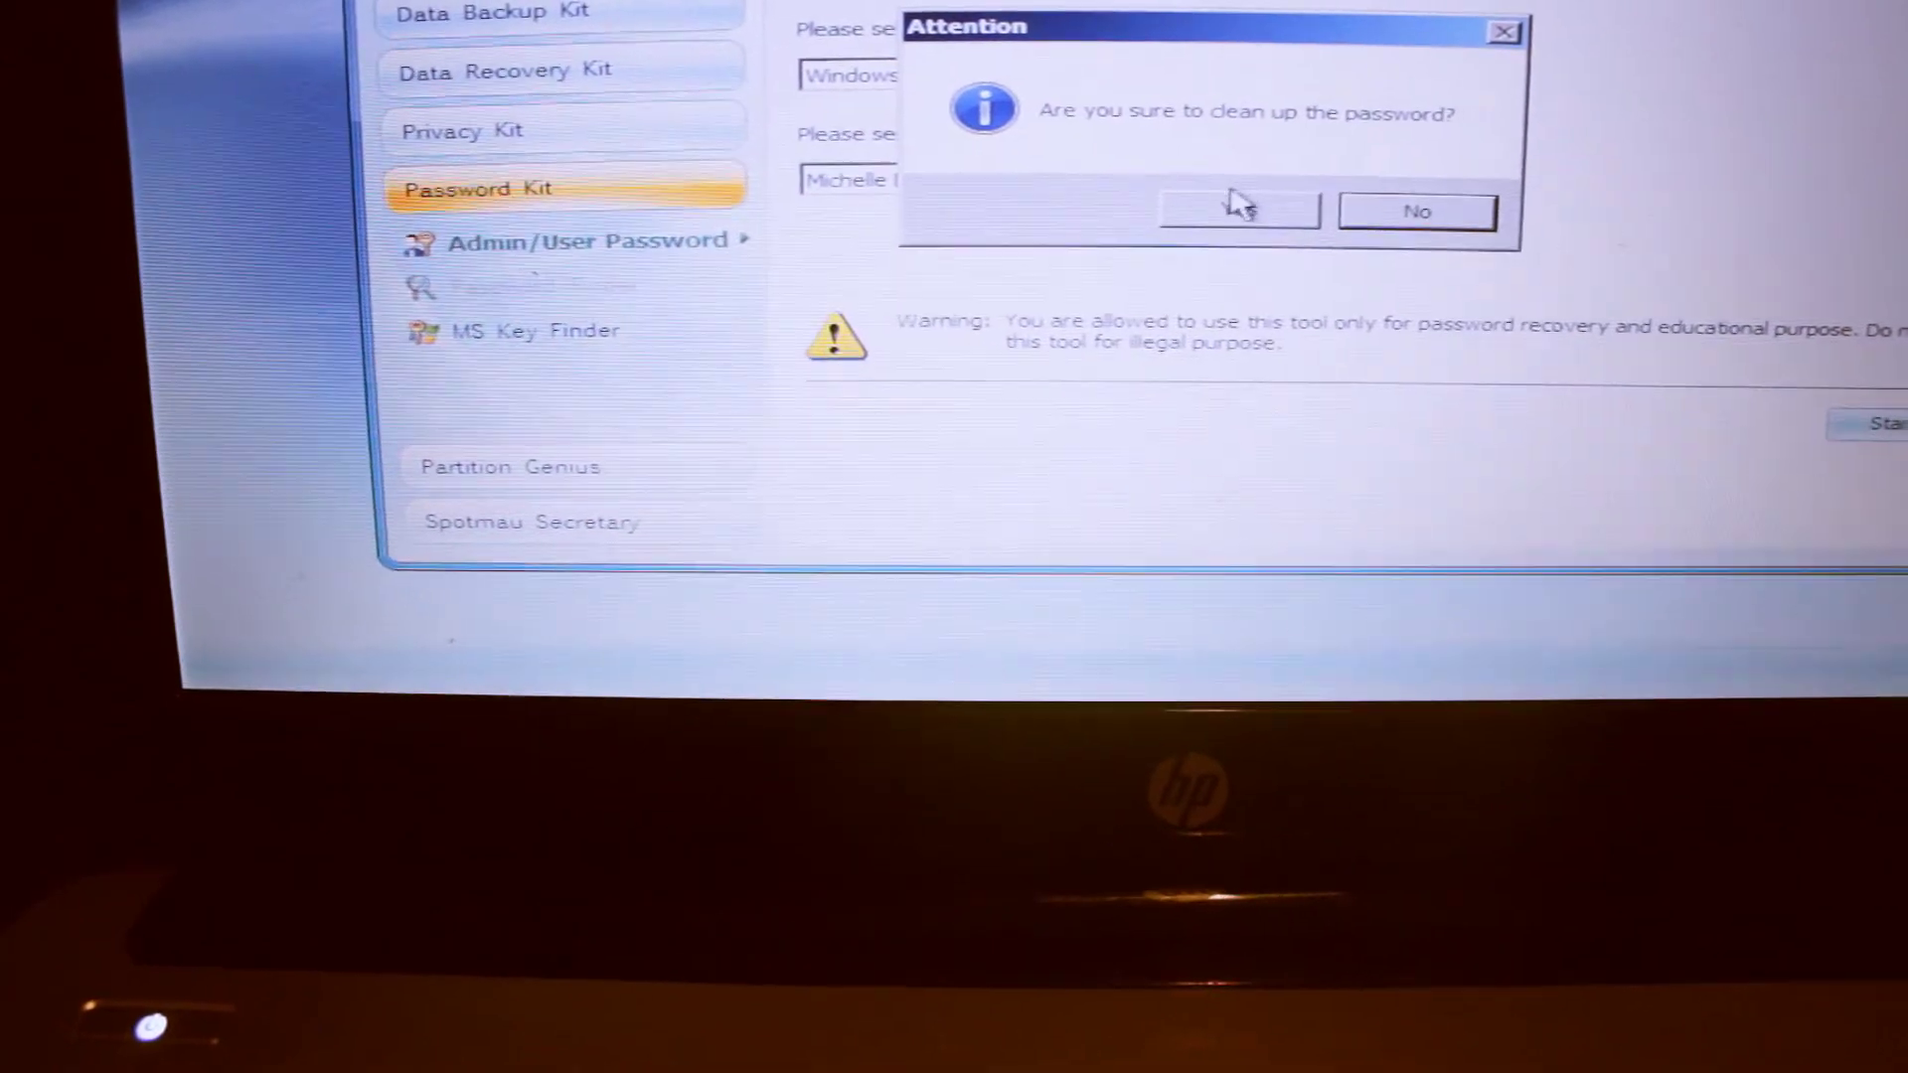
pyautogui.click(1247, 234)
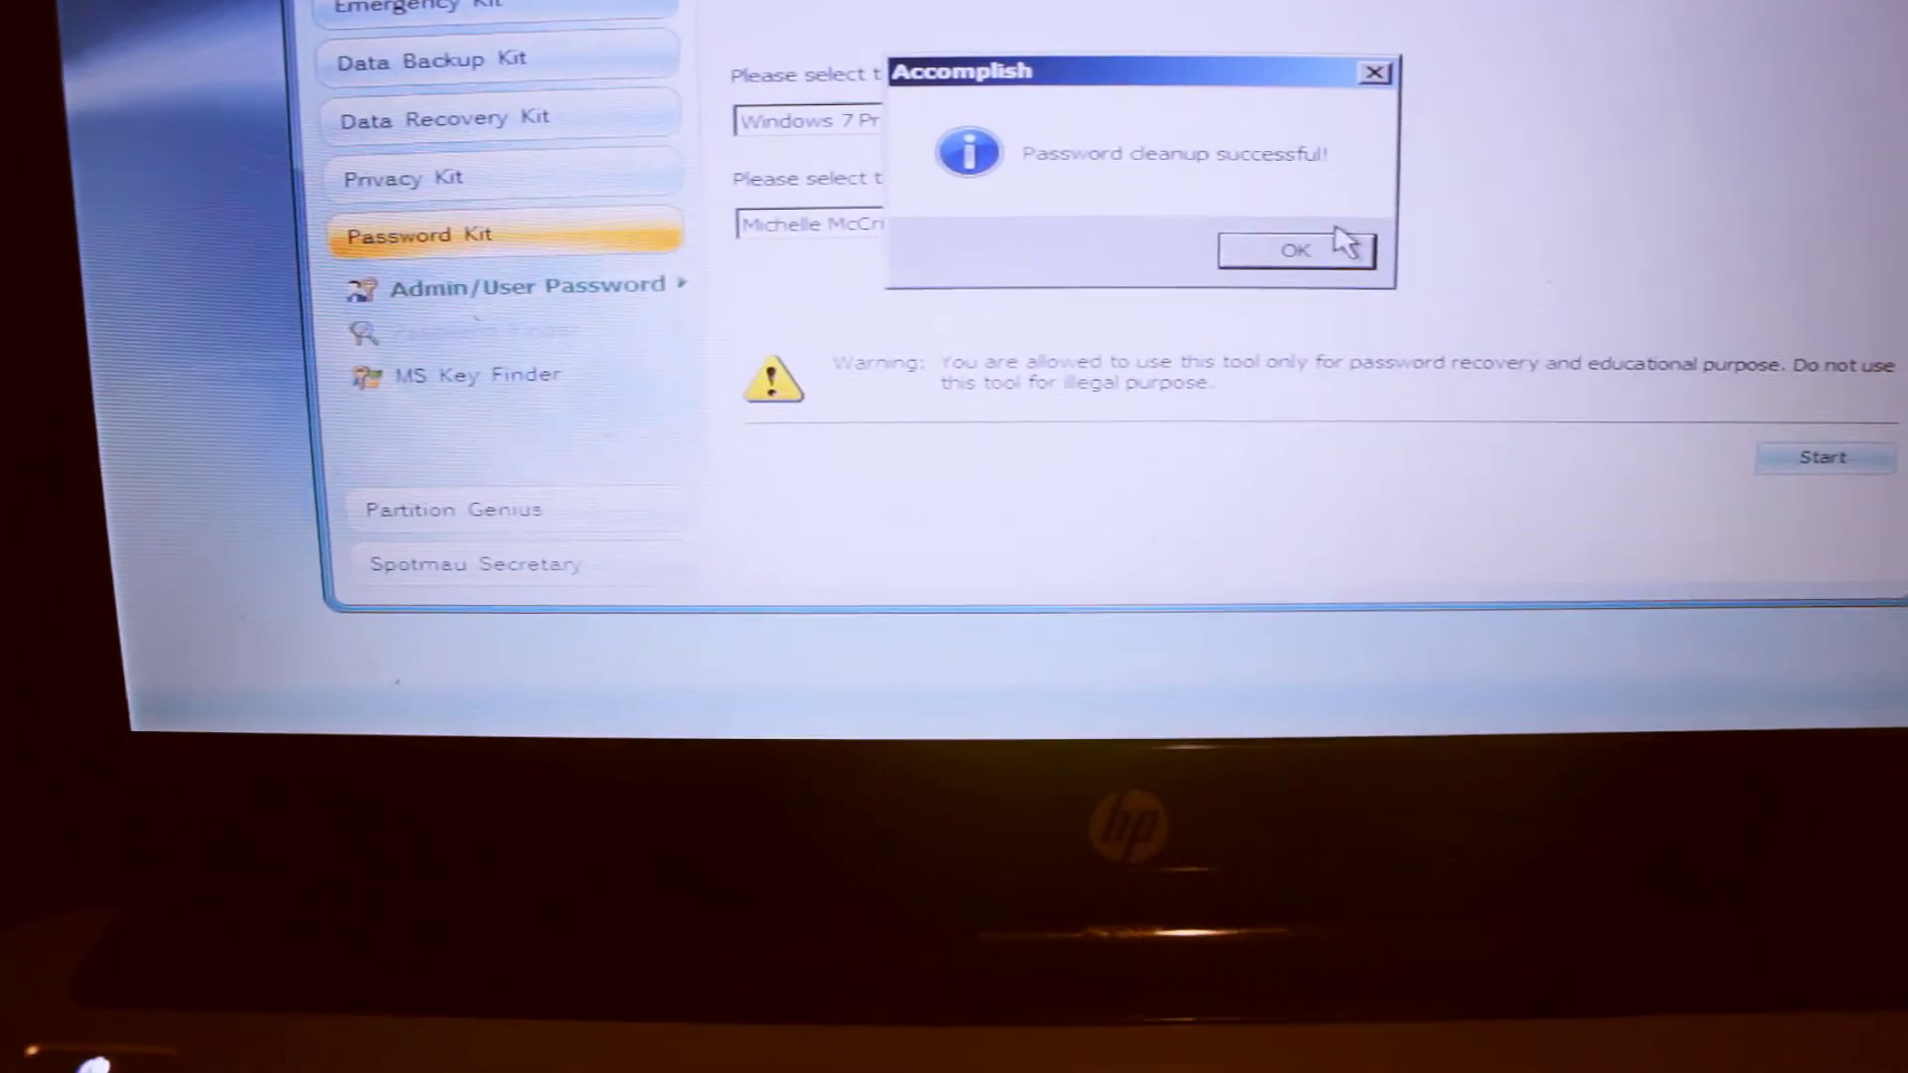
pyautogui.click(1326, 287)
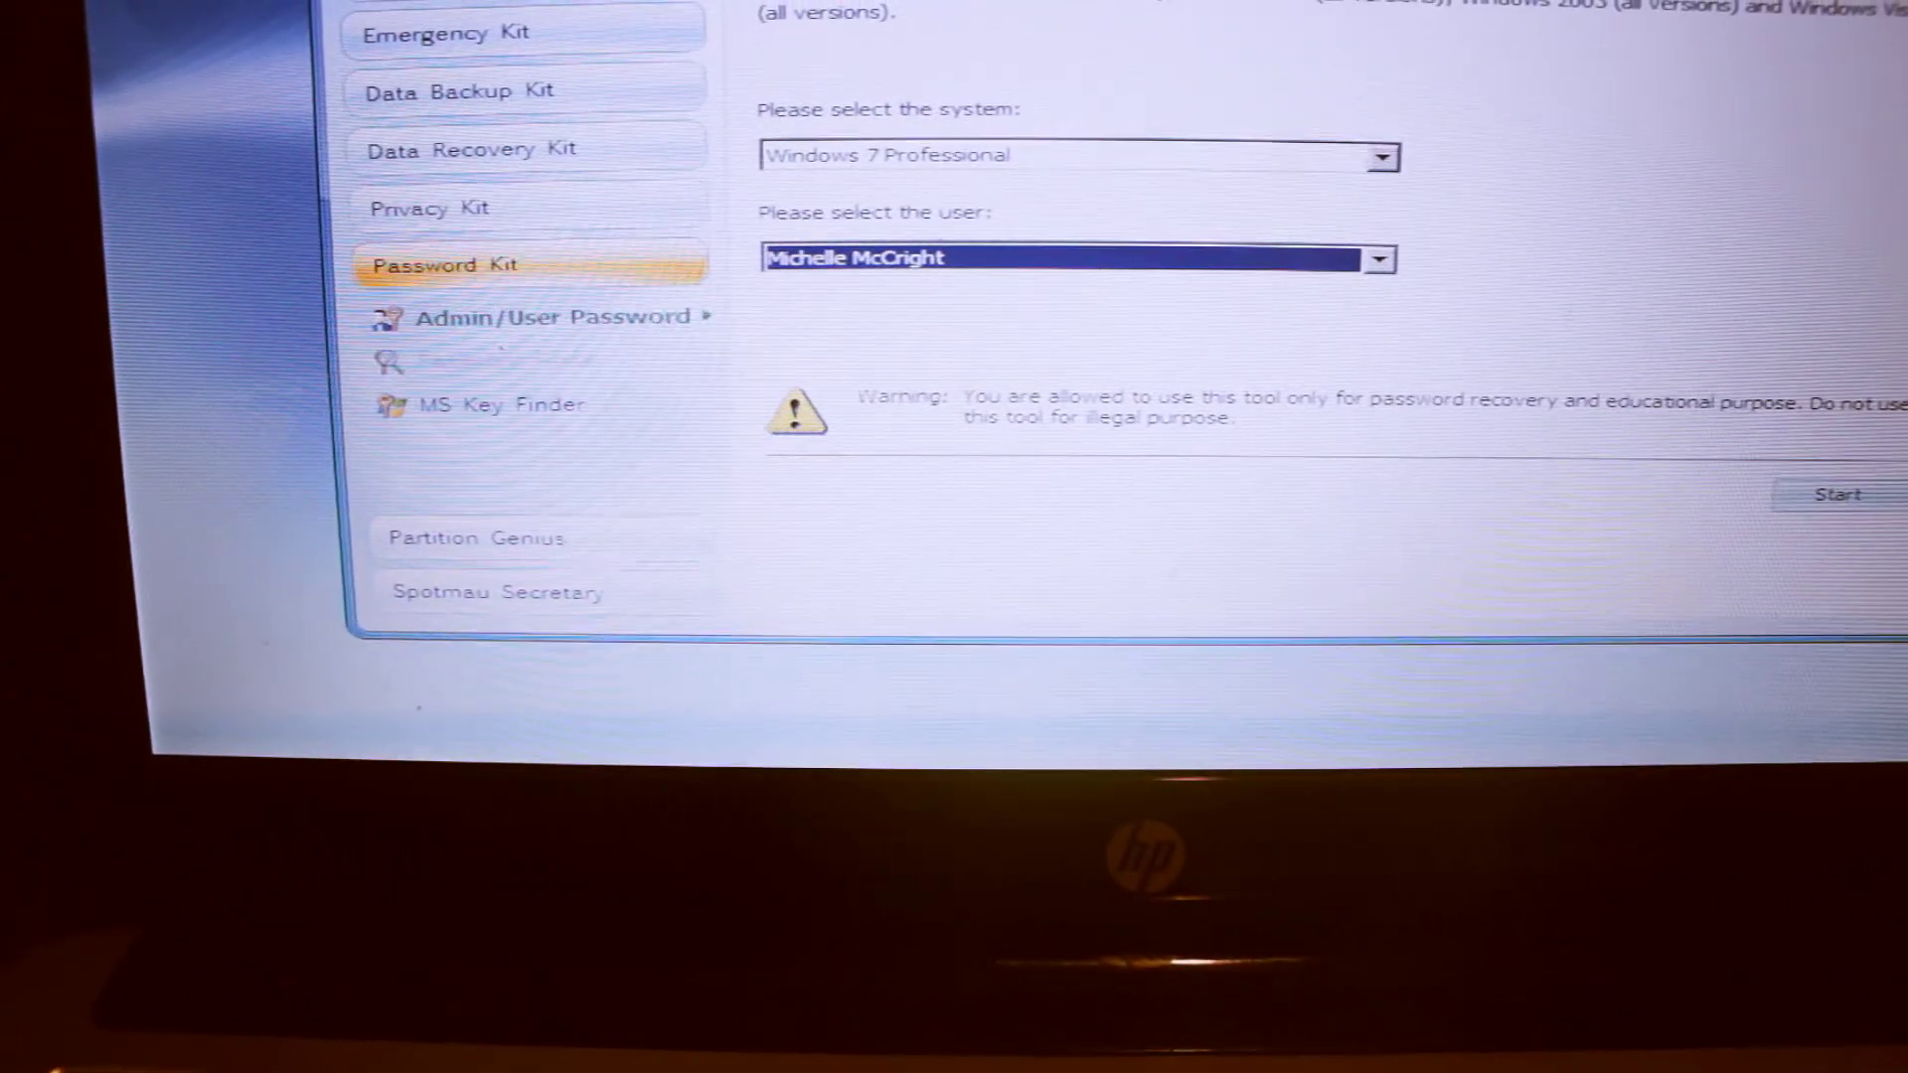
# - Exit the Admin/User Password tool with Alt+F4
pyautogui.hotkey('alt', 'F4')
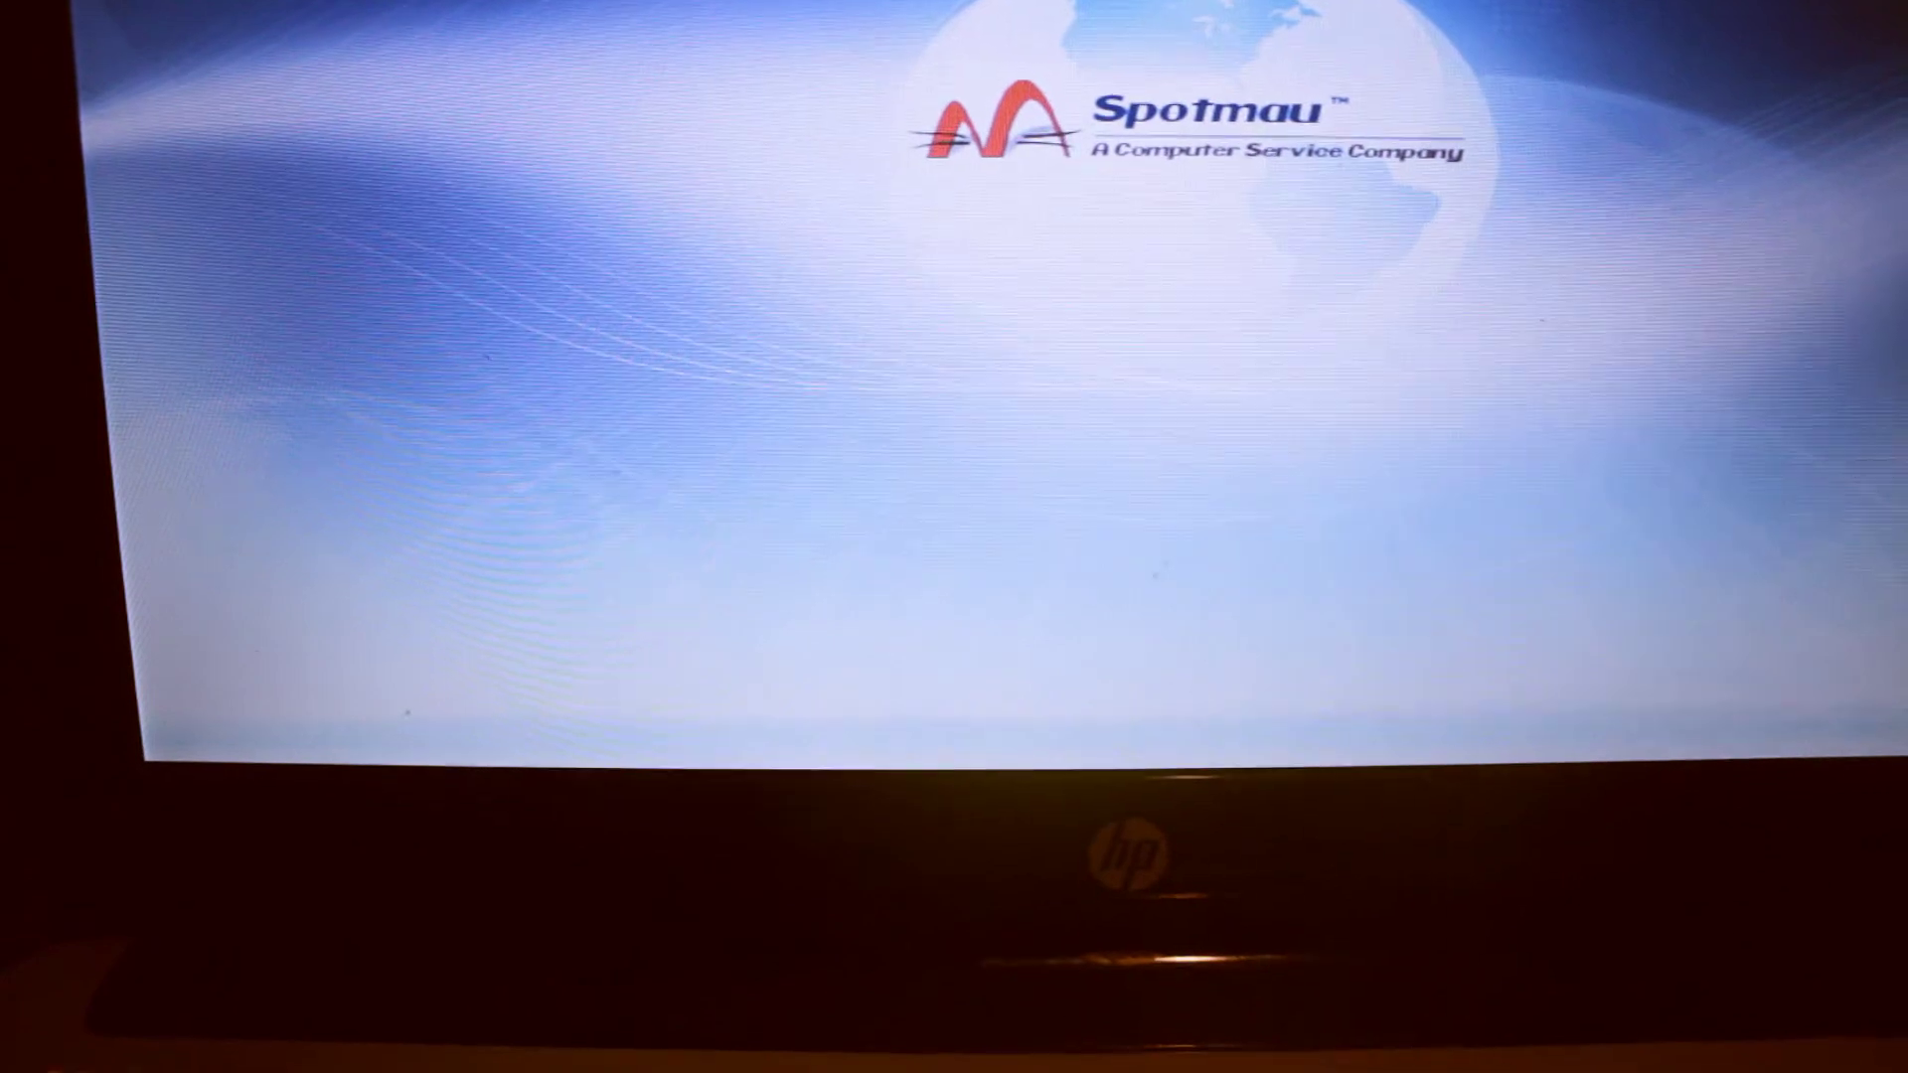